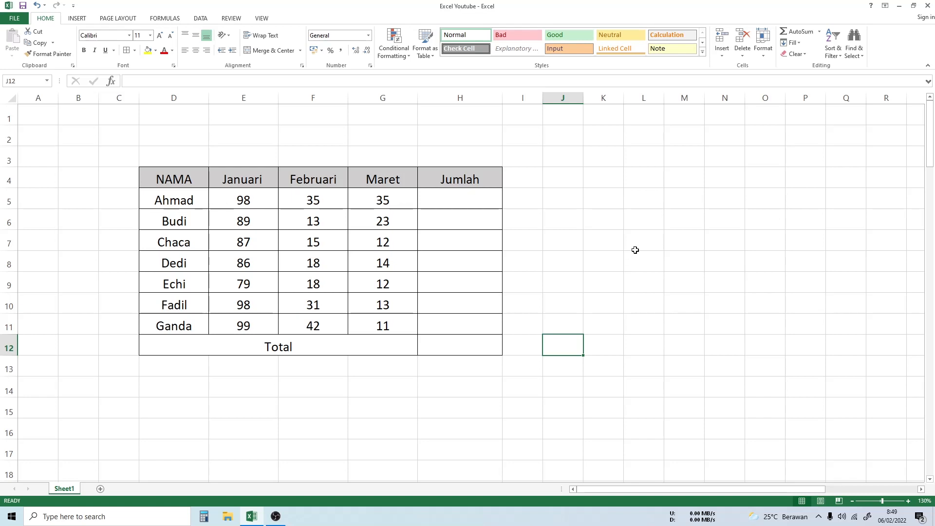
Enter the formula =E5+F5+G5 in H5 and fill it down the Jumlah column through H11.
left_click(466, 205)
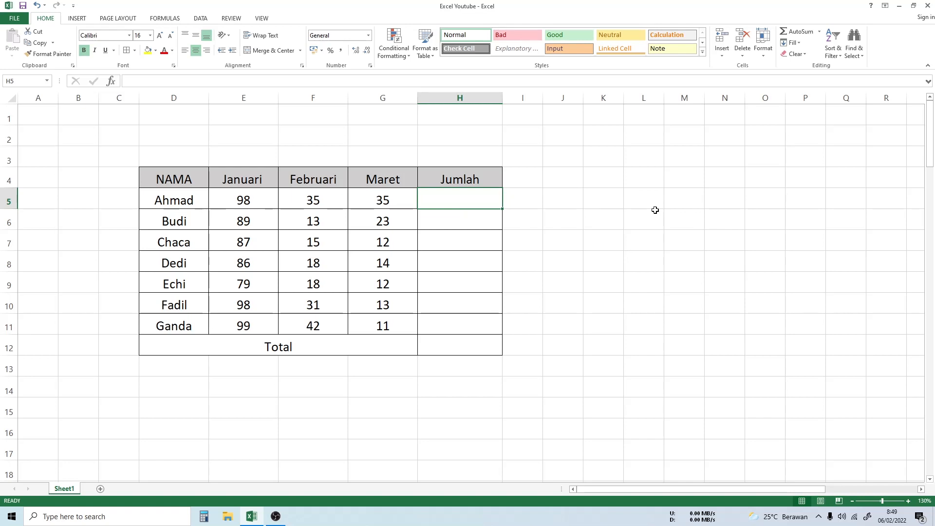
type("=")
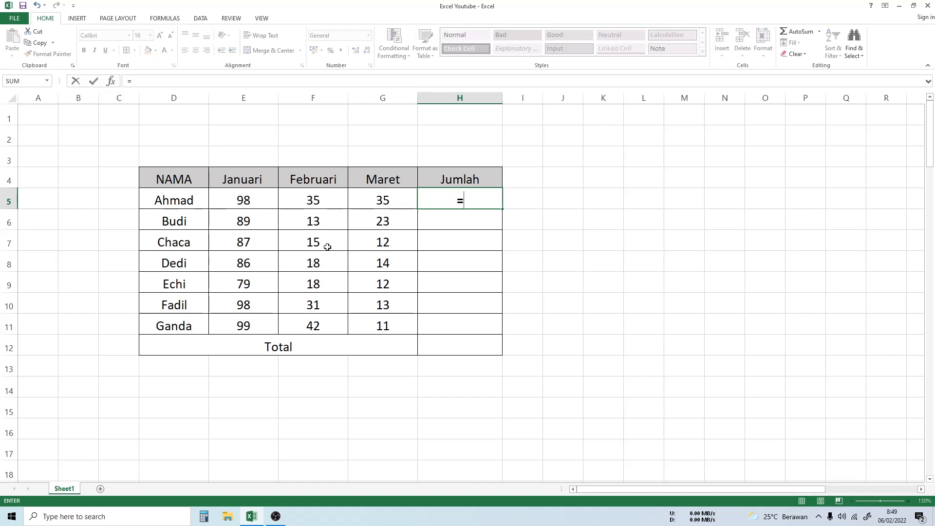
left_click(245, 203)
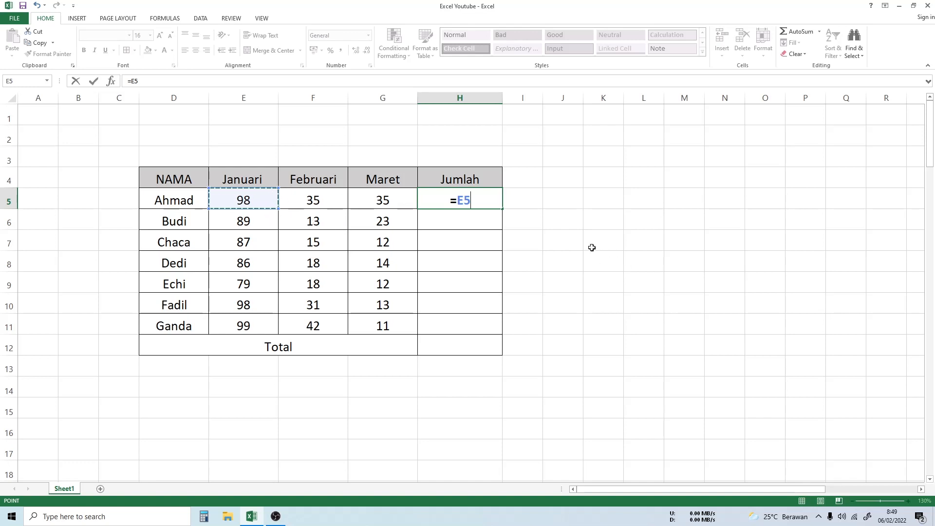
type("+")
left_click(325, 201)
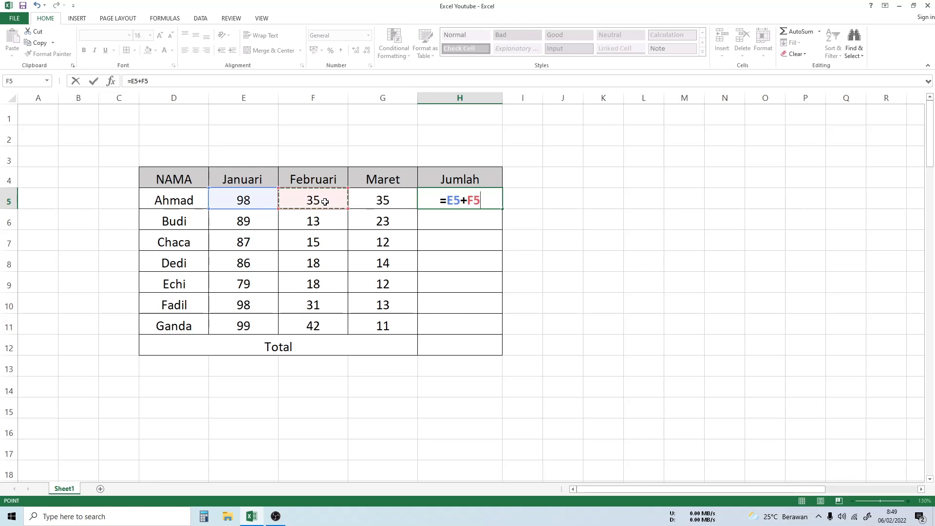
type("+")
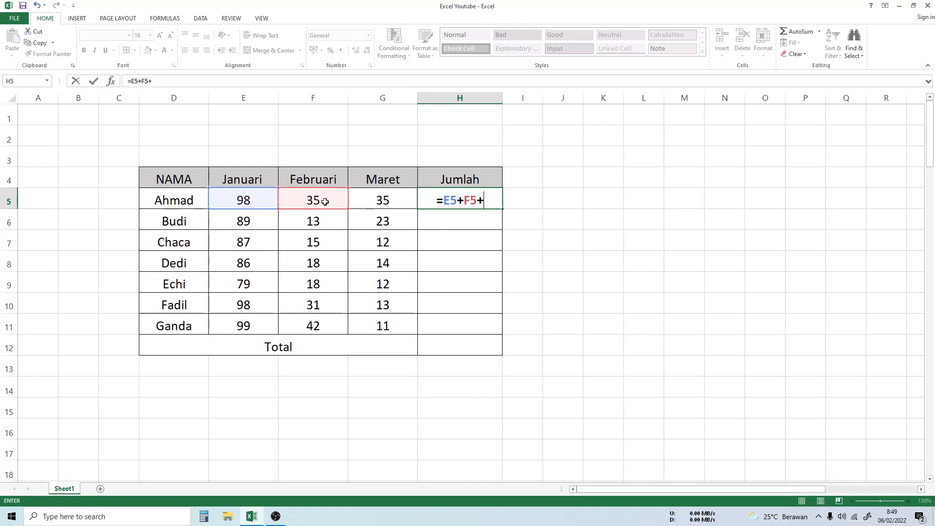
left_click(376, 200)
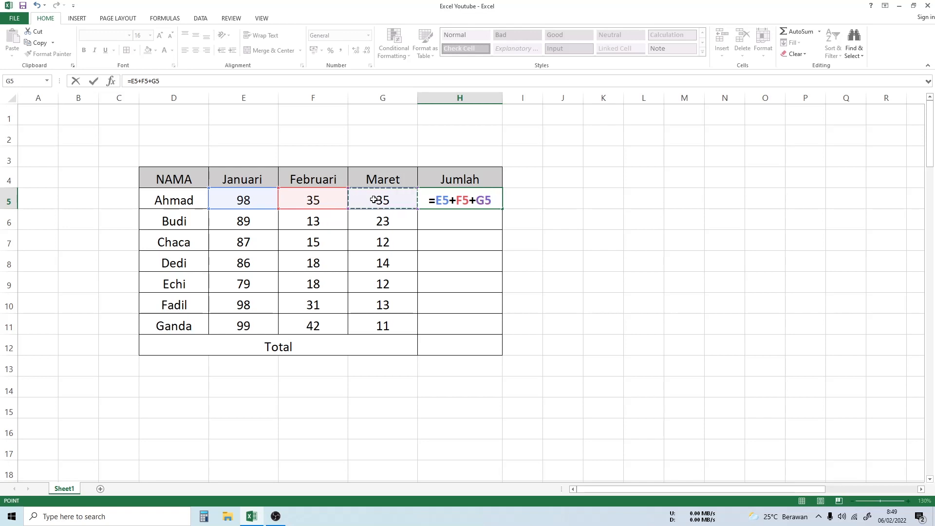
key("Return")
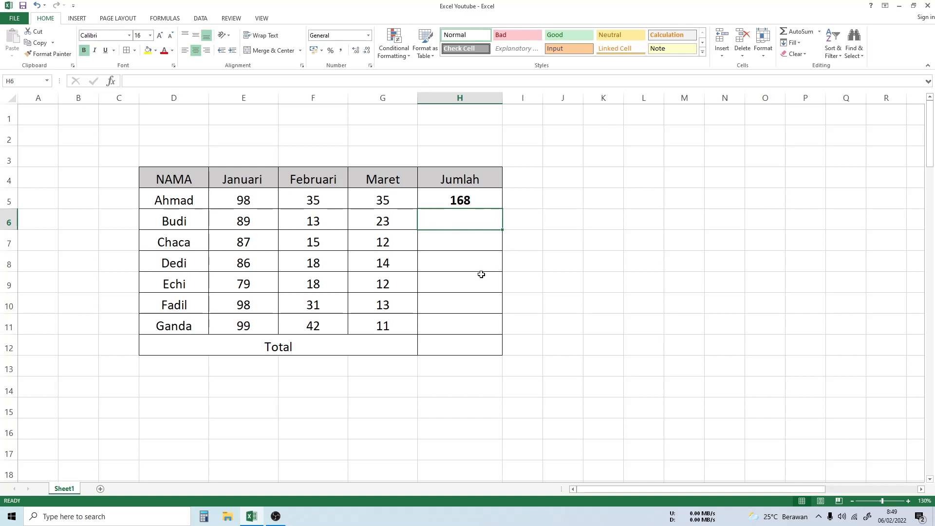
left_click(479, 199)
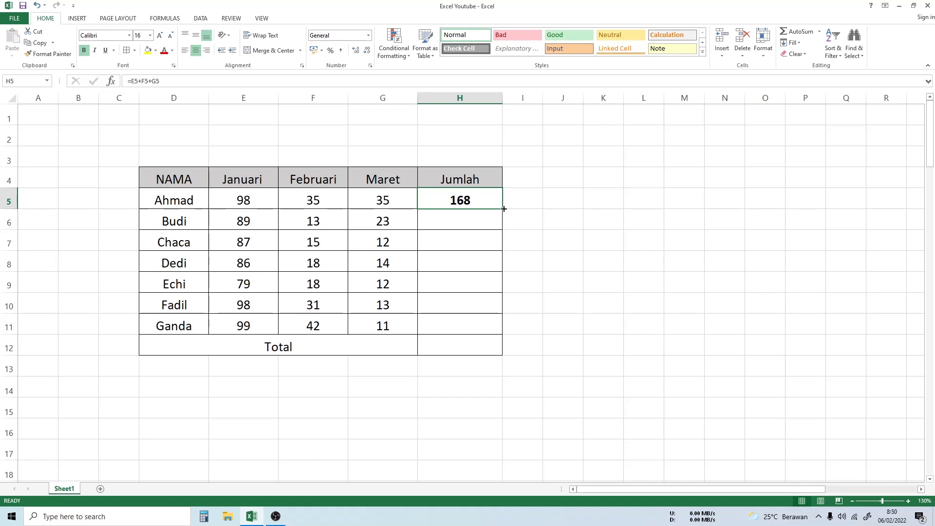
left_click_drag(503, 209, 503, 331)
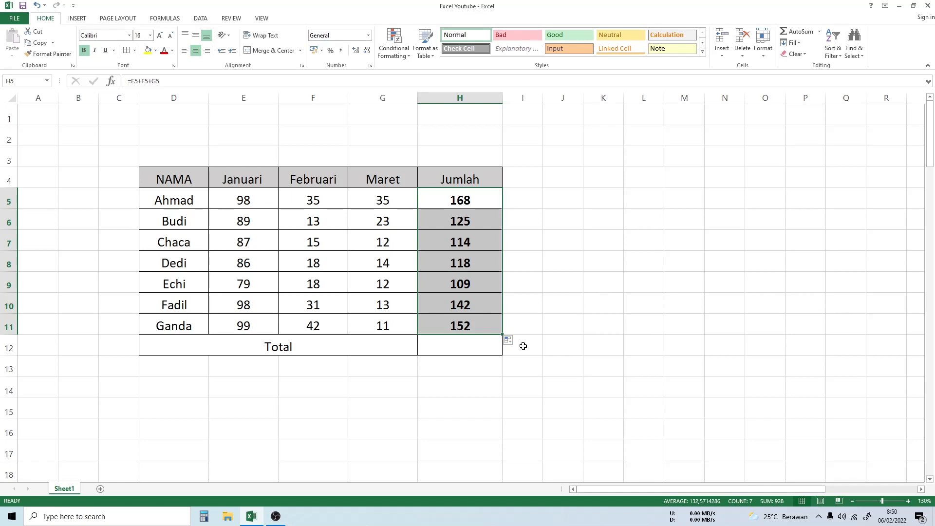
Calculate the Total in H12 with the formula =H5+H6+H7+H8+H9+H10+H11.
left_click(476, 351)
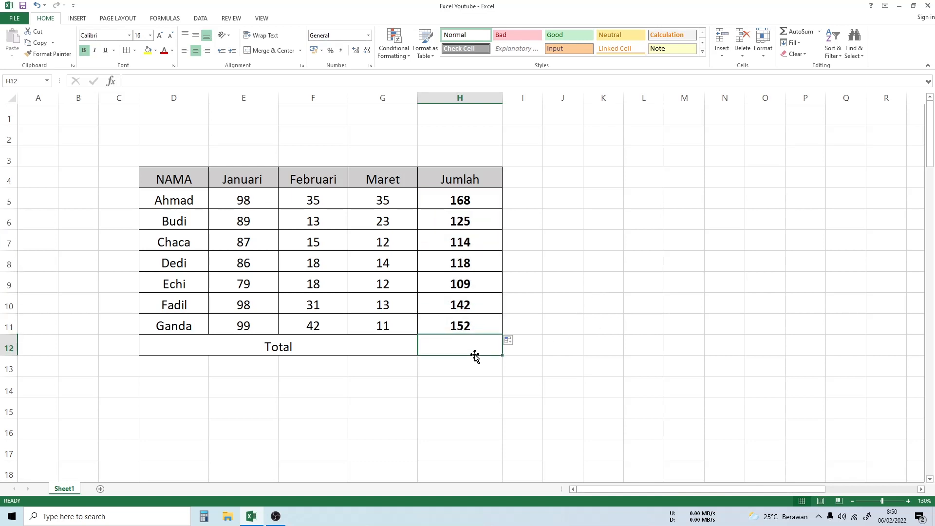
type("=")
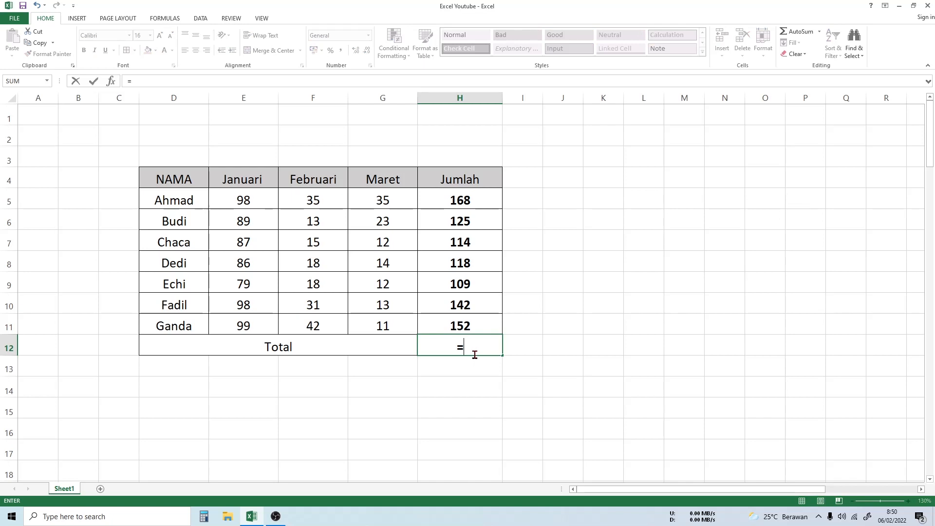
left_click(481, 200)
type("+")
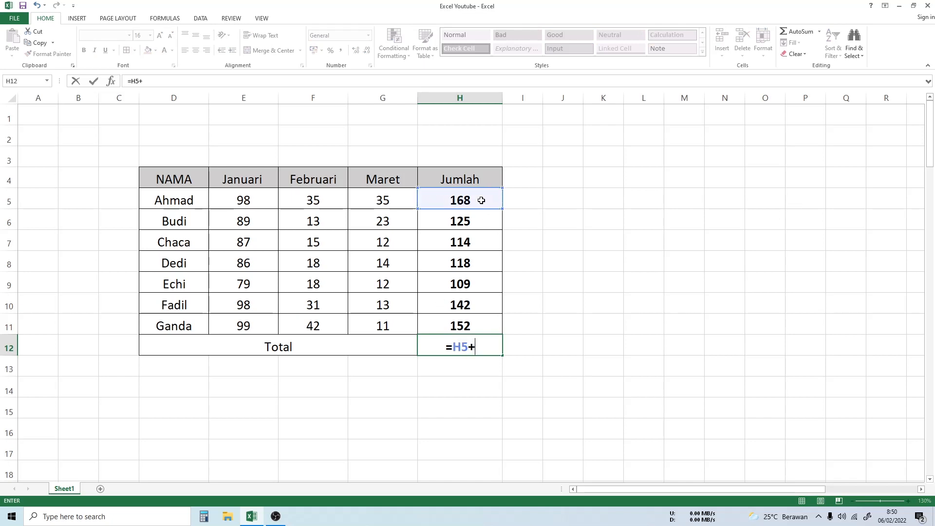
left_click(476, 217)
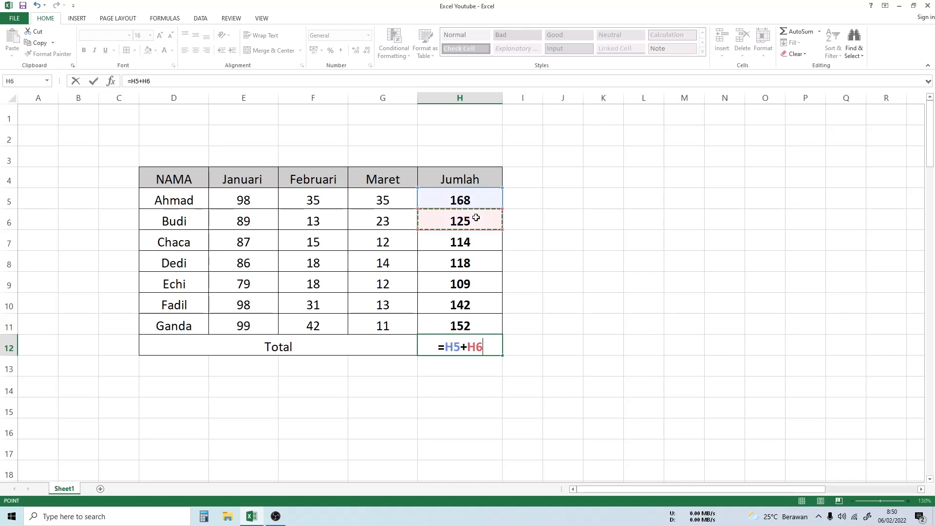
type("+")
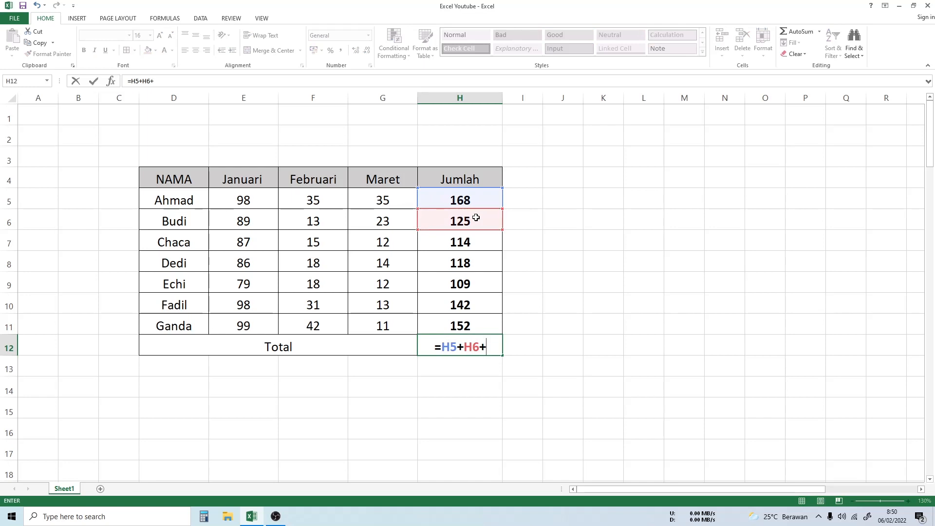
left_click(439, 239)
type("+")
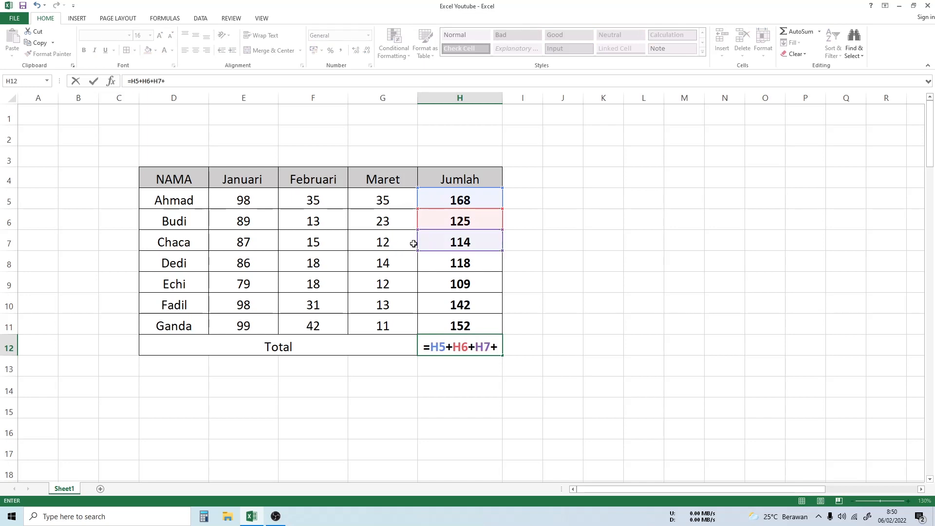
left_click(460, 263)
type("+")
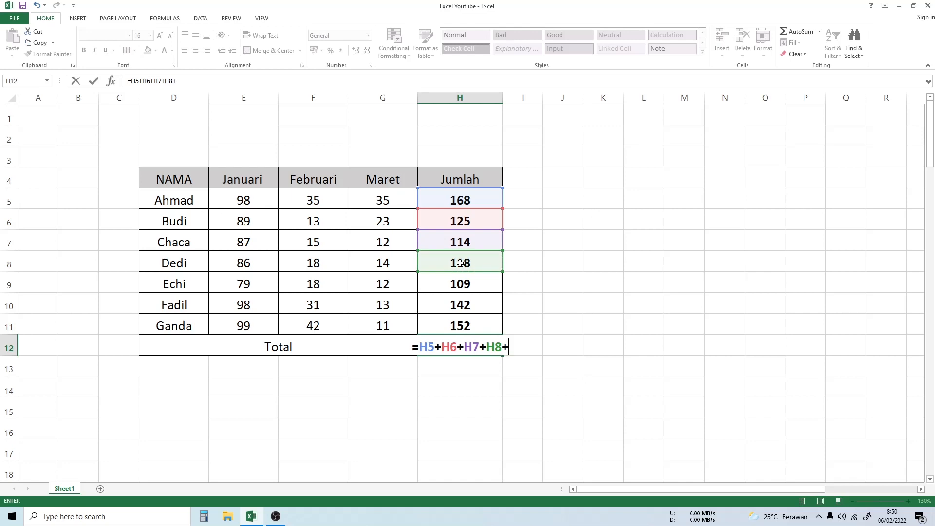
left_click(473, 283)
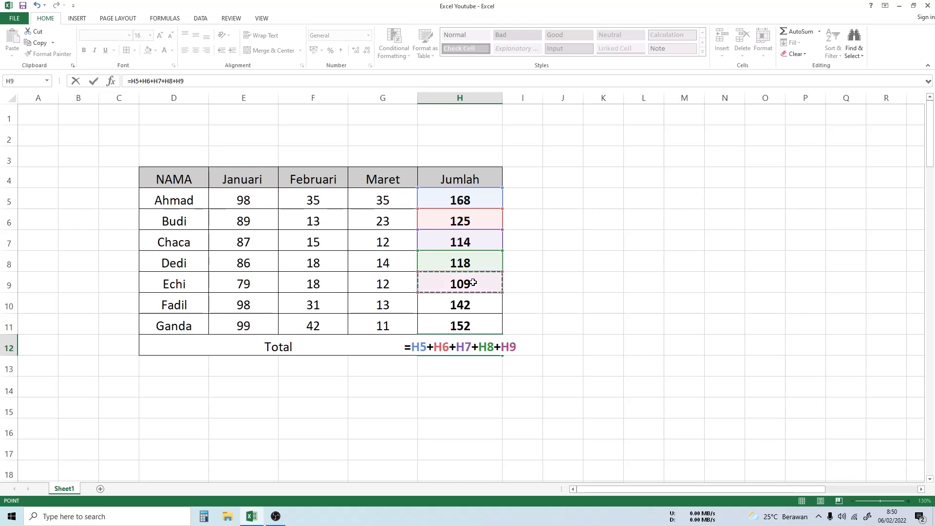
type("+")
left_click(481, 302)
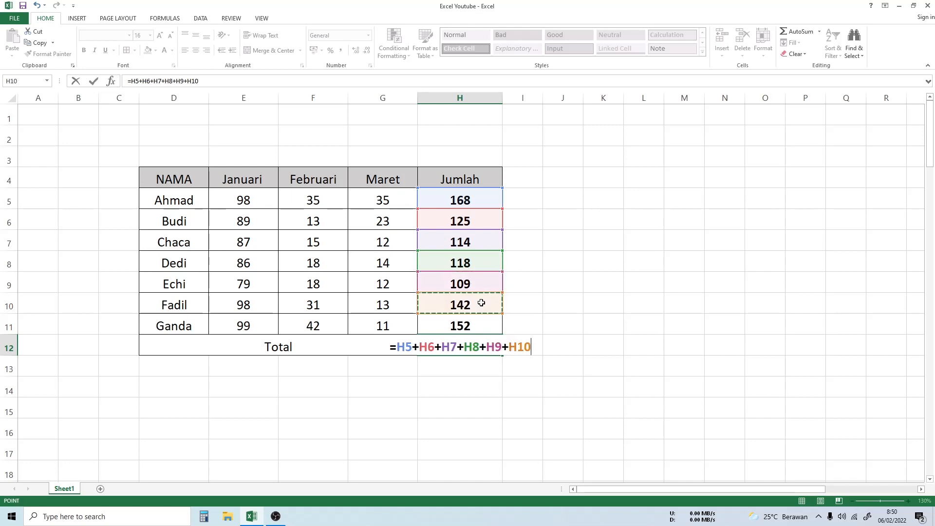
type("+")
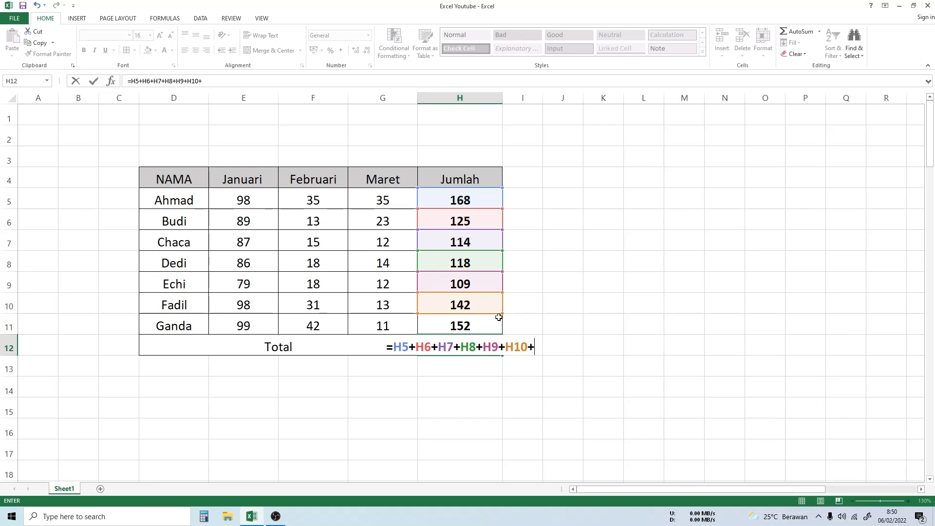
left_click(497, 320)
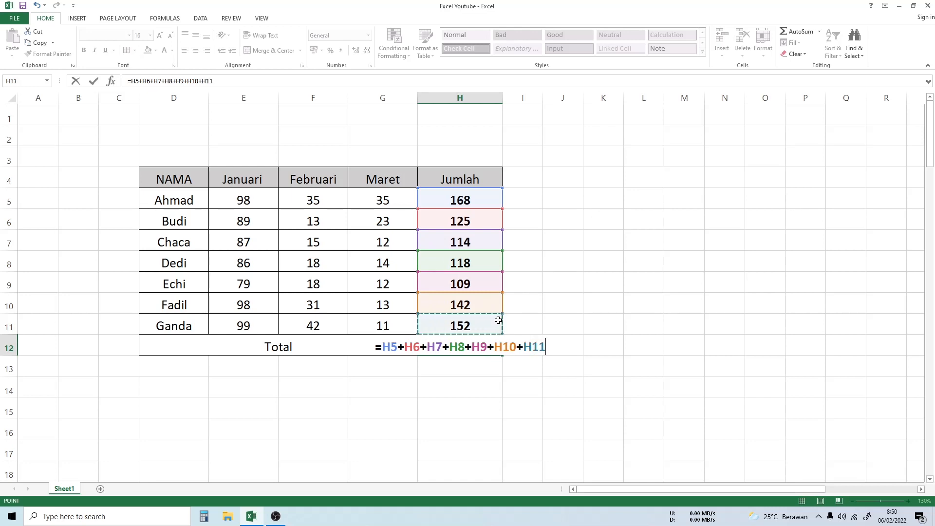
key("Return")
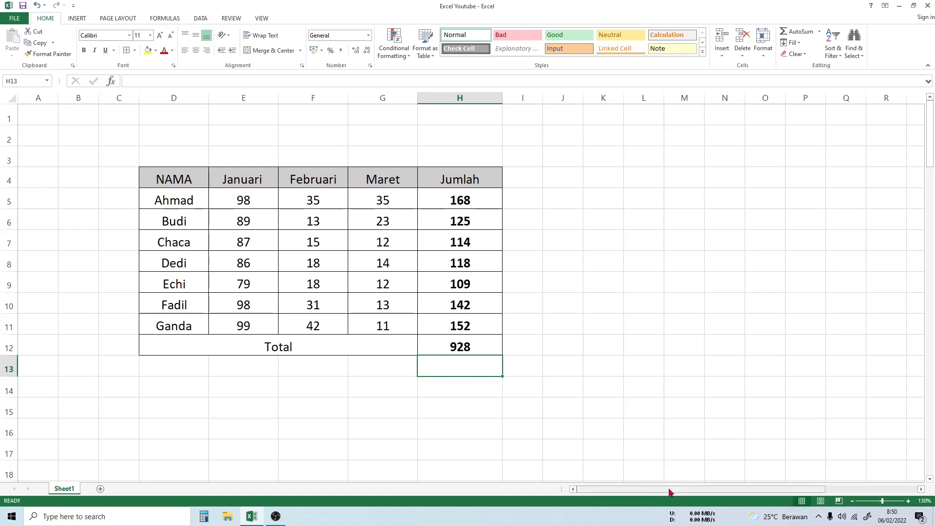
Begin a formula in the JUMLAH cell Z101, below the long number list in column Z.
left_click_drag(670, 492, 790, 515)
left_click(921, 490)
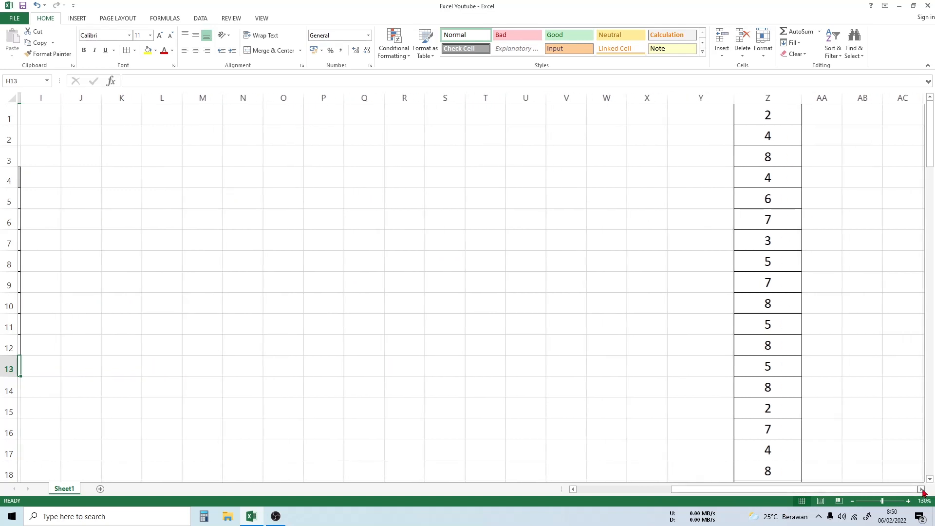
left_click(922, 491)
left_click(922, 491)
left_click(922, 491)
left_click(923, 491)
left_click(923, 491)
left_click(922, 491)
left_click(922, 491)
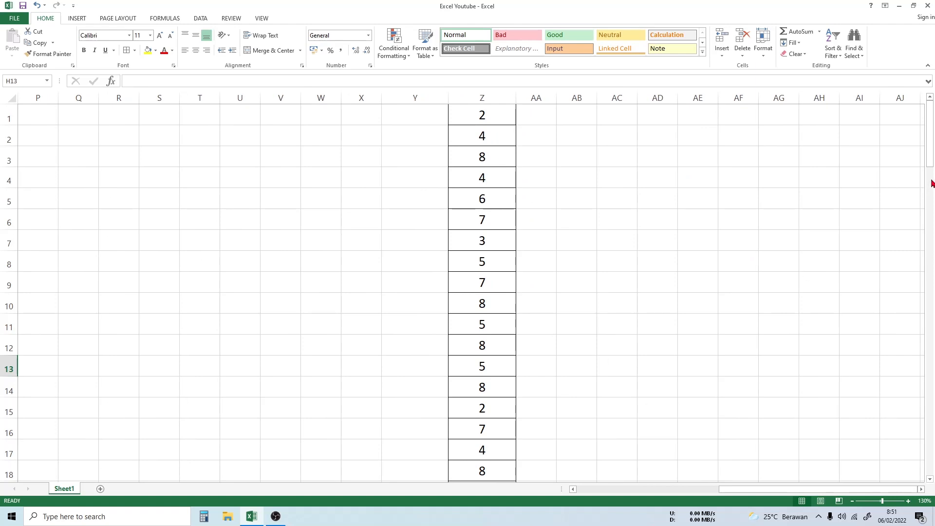
left_click_drag(934, 160, 932, 479)
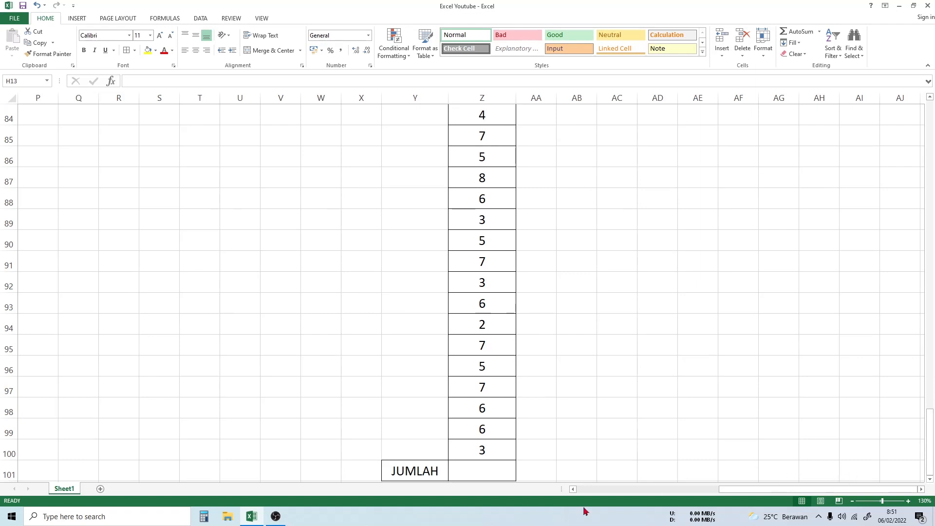
left_click(495, 468)
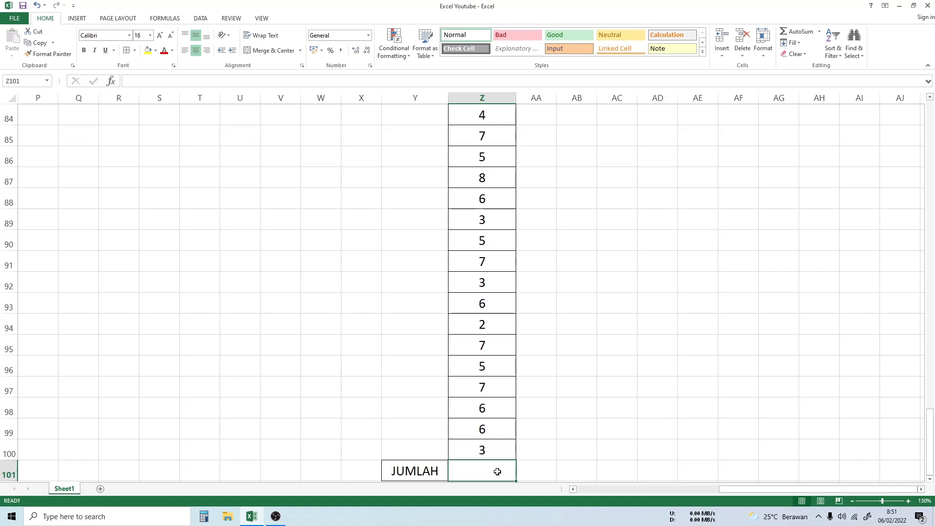
type("=")
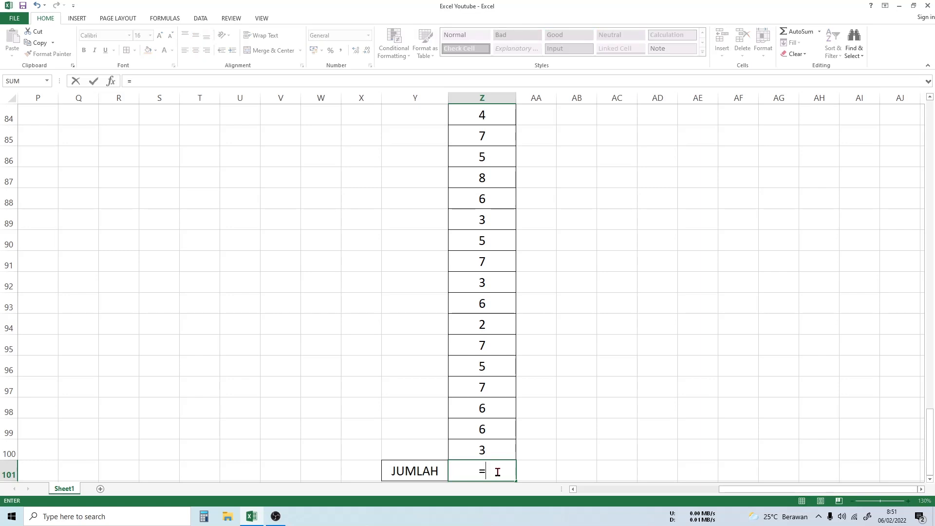
type("SUM")
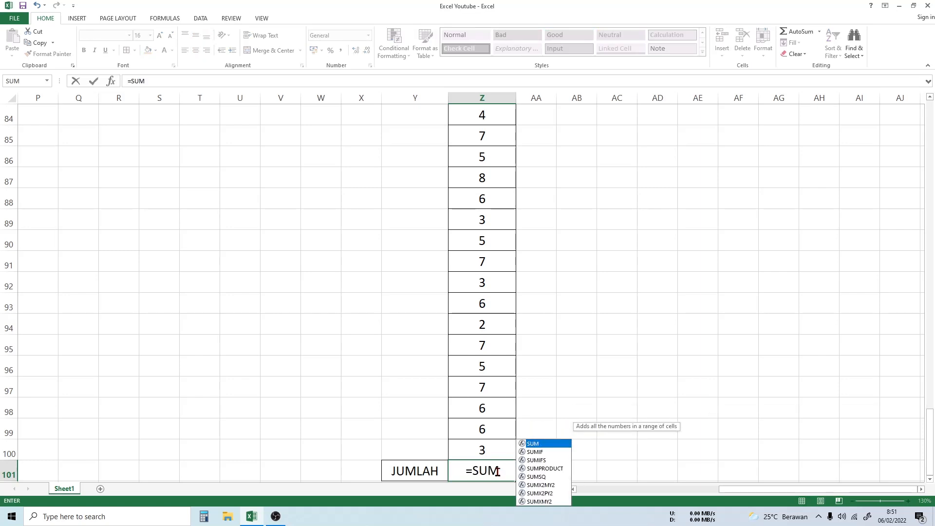
scroll(548, 408, "down", 3)
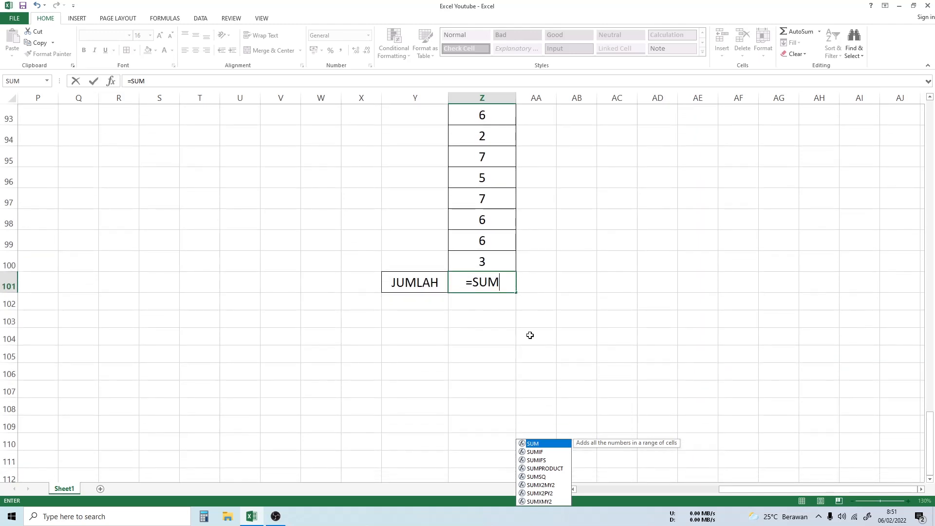
key("BackSpace")
key("BackSpace")
key("BackSpace")
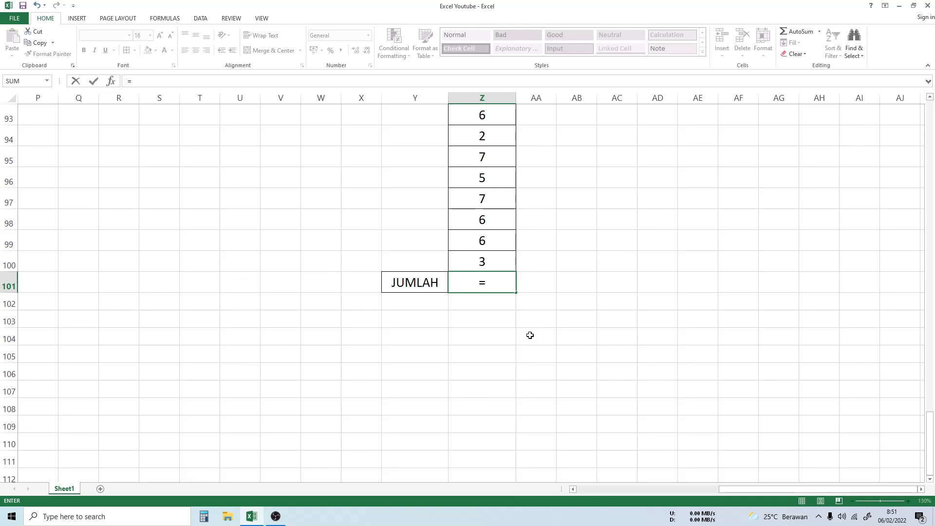
Complete the JUMLAH formula in Z101 as =SUM(Z1:Z100) to add up the whole number list.
type("sum")
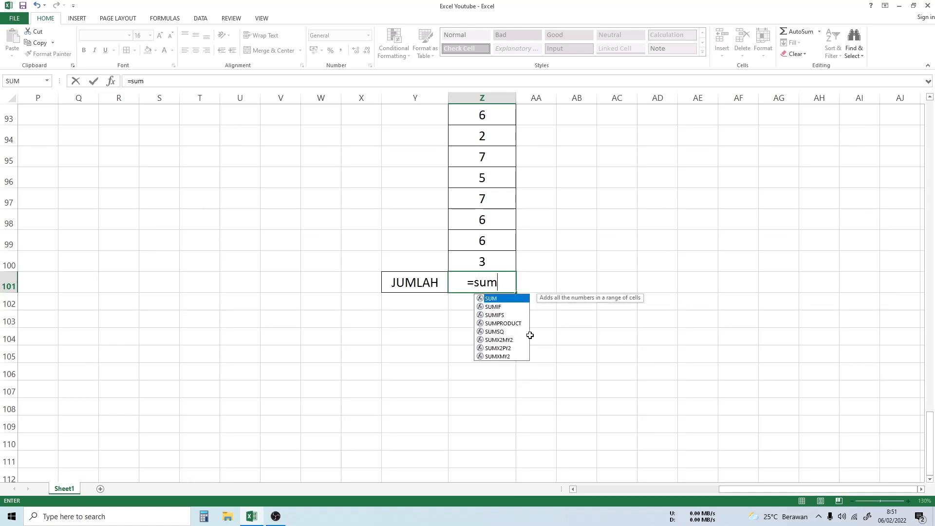
type("(")
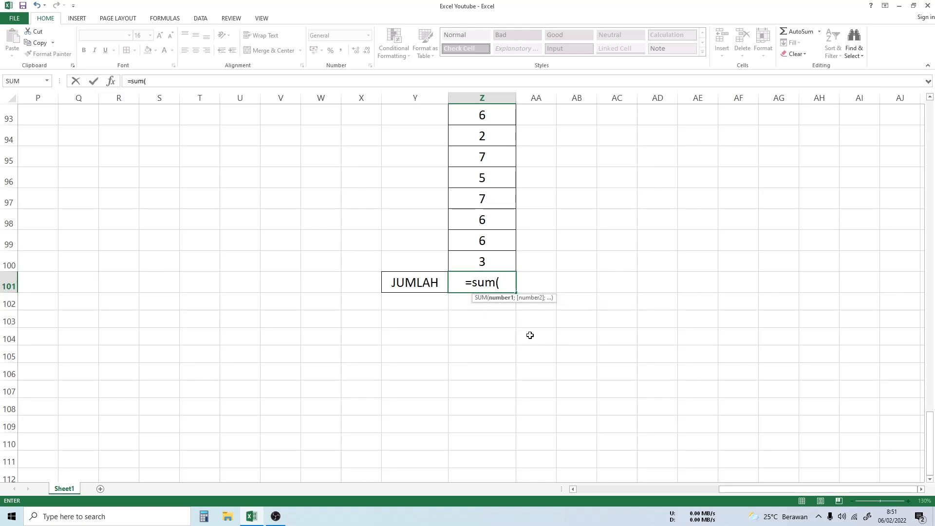
left_click_drag(932, 444, 921, 128)
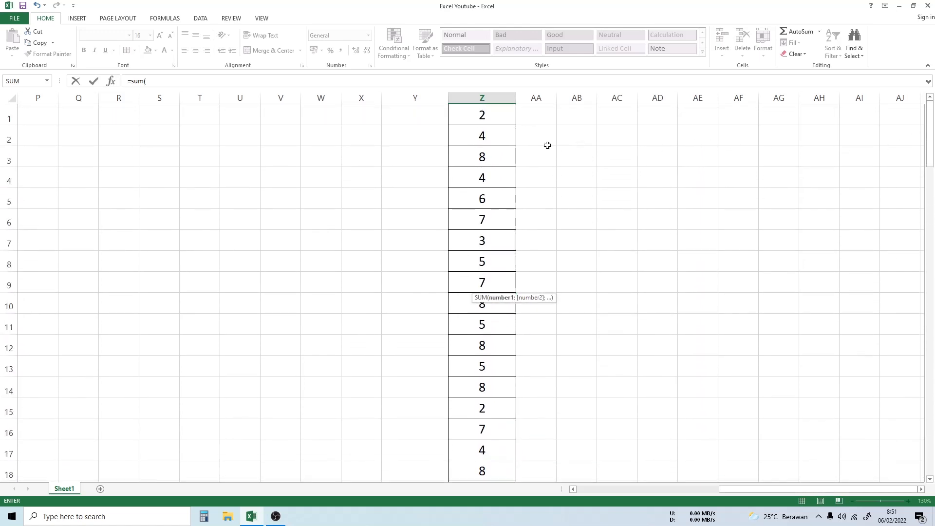
left_click(509, 121)
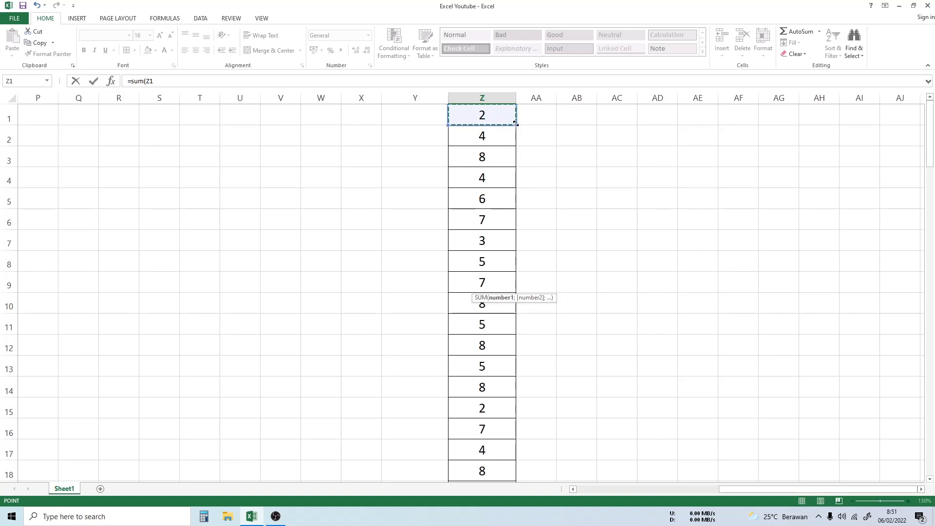
left_click(516, 123)
left_click_drag(516, 125, 512, 430)
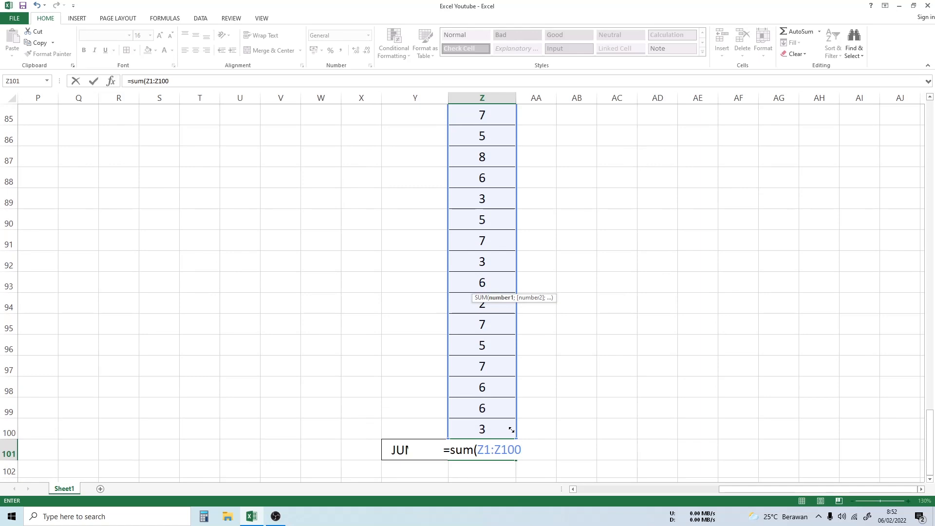
left_click_drag(512, 430, 511, 430)
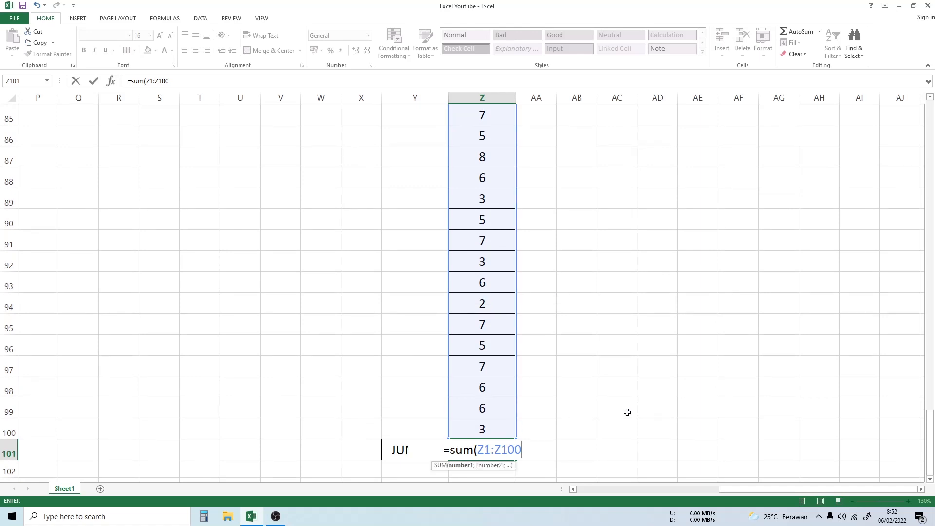
type(")")
key("Return")
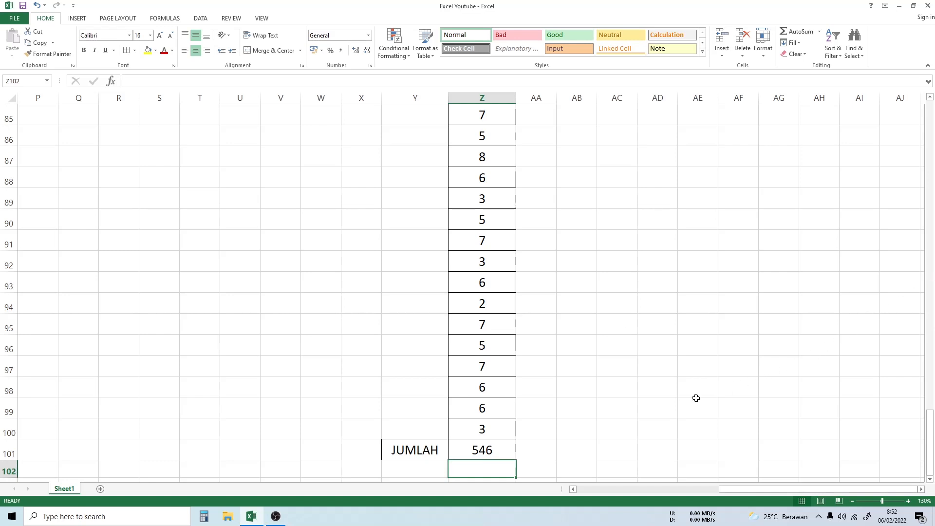
Clear the SUM formula from the JUMLAH cell Z101 and look over the number list in column Z.
left_click(501, 452)
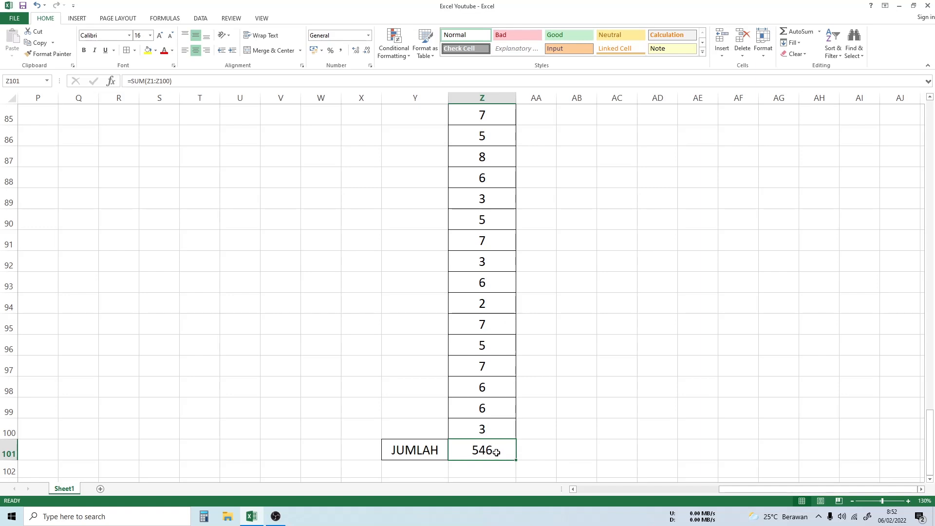
key("Delete")
scroll(499, 452, "up", 6)
scroll(501, 445, "up", 15)
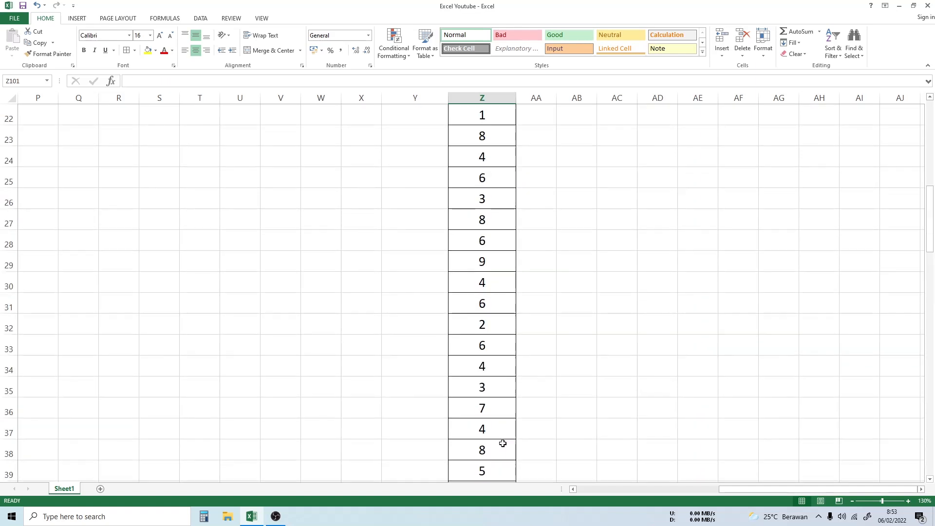
scroll(503, 444, "up", 7)
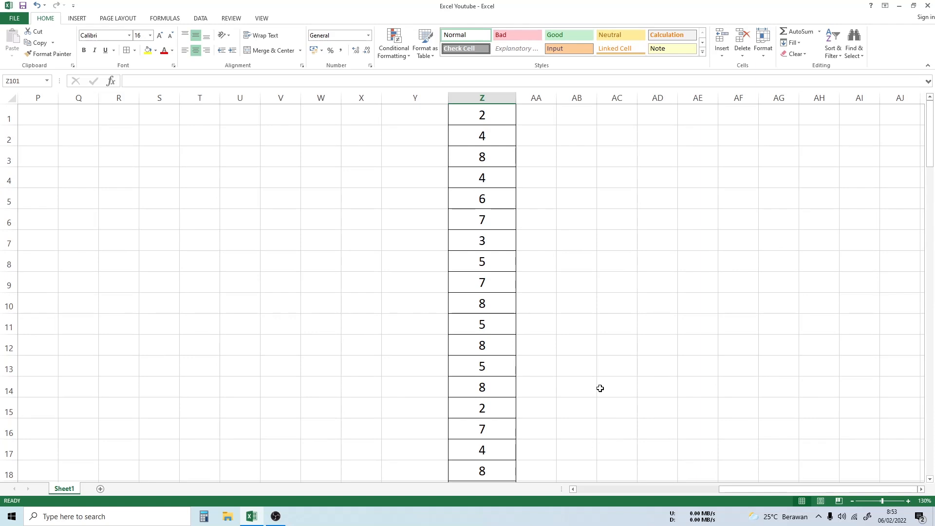
scroll(602, 395, "down", 20)
scroll(605, 402, "up", 3)
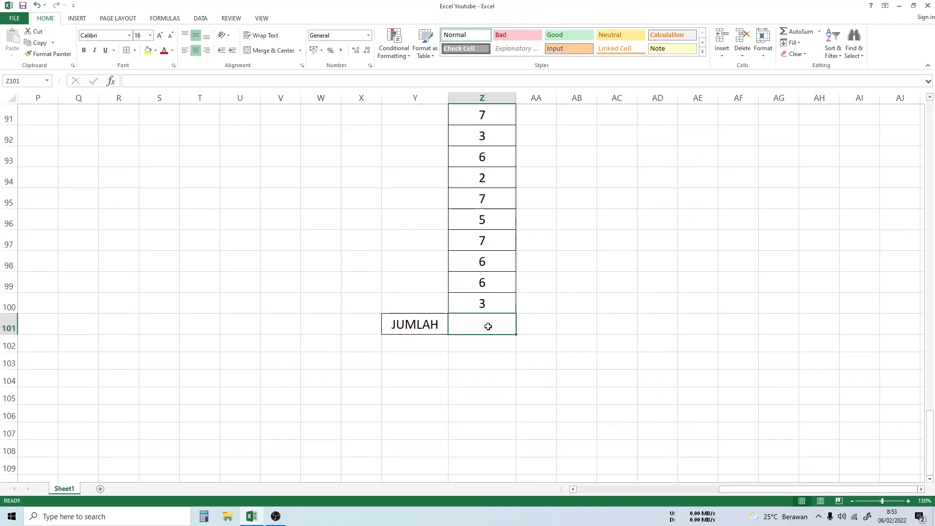
Find the largest number in the list by entering =MAX(Z1:Z100) in Z101.
type("=")
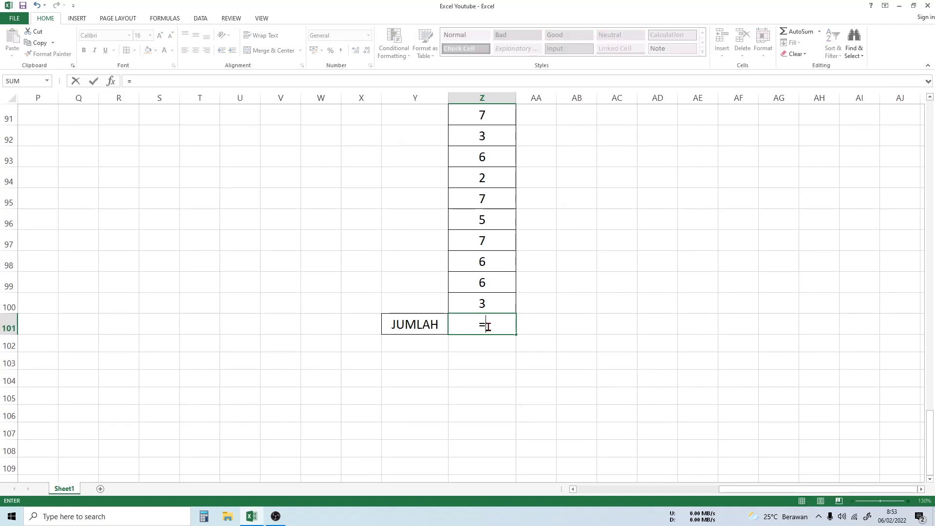
type("max")
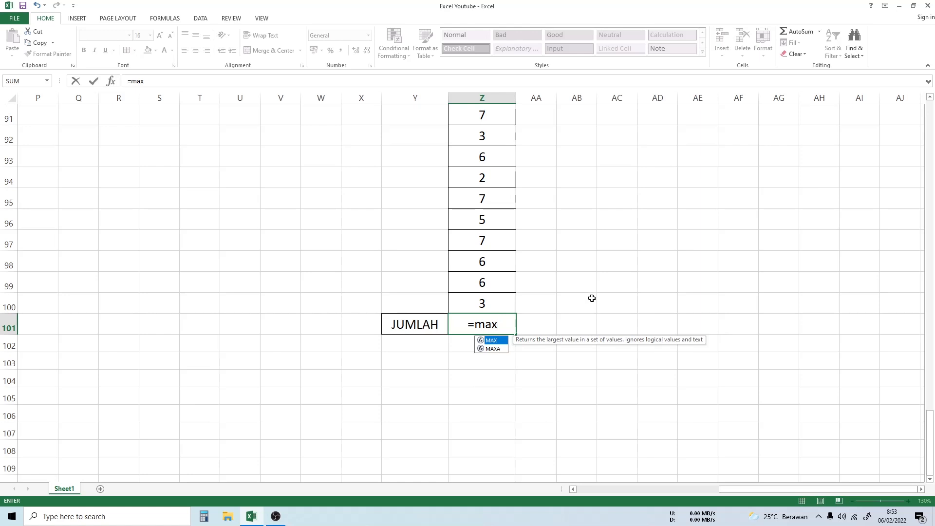
type("(")
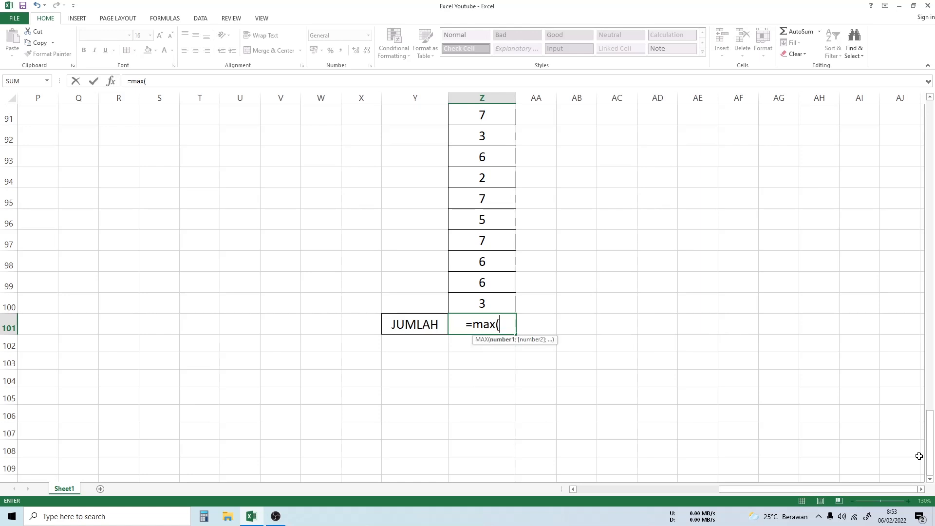
left_click_drag(932, 453, 930, 101)
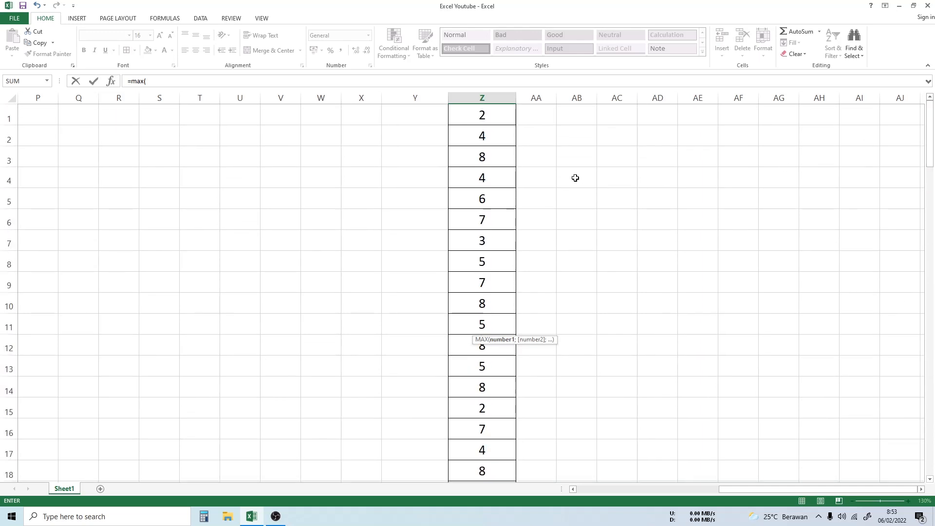
left_click_drag(510, 120, 520, 227)
type(")")
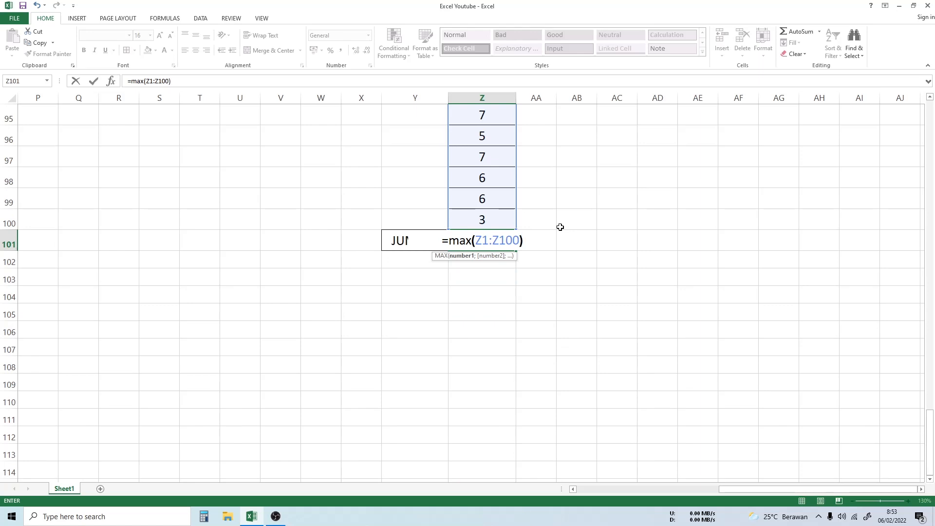
key("Return")
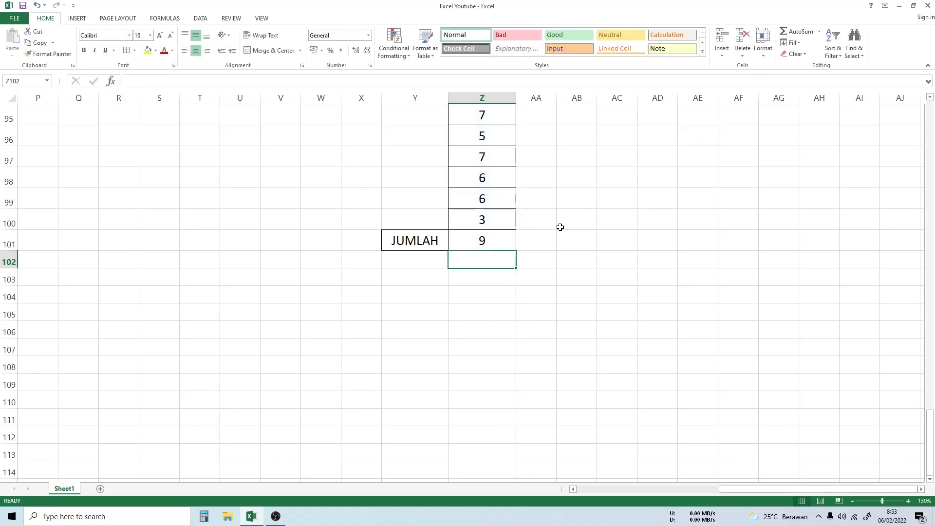
Clear Z101 and enter =MIN(Z1:Z100) there to find the smallest number in the list.
left_click(501, 243)
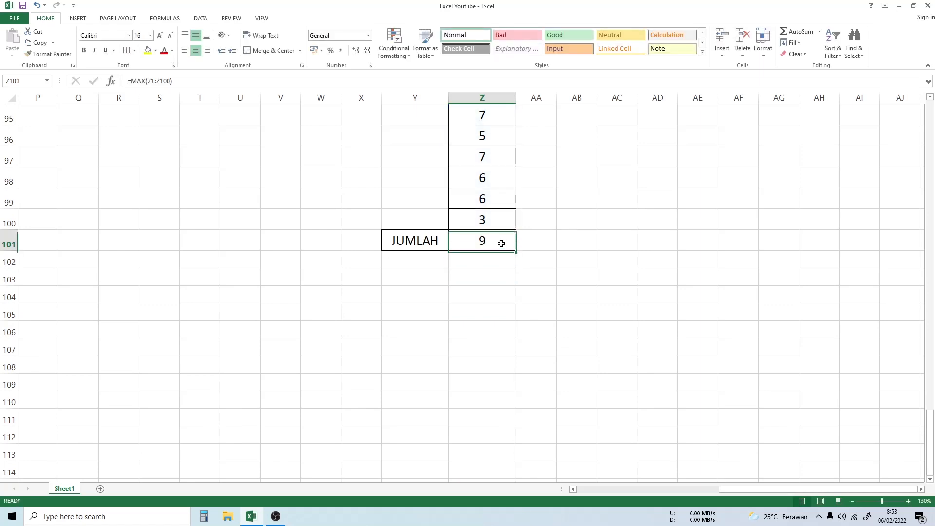
key("Delete")
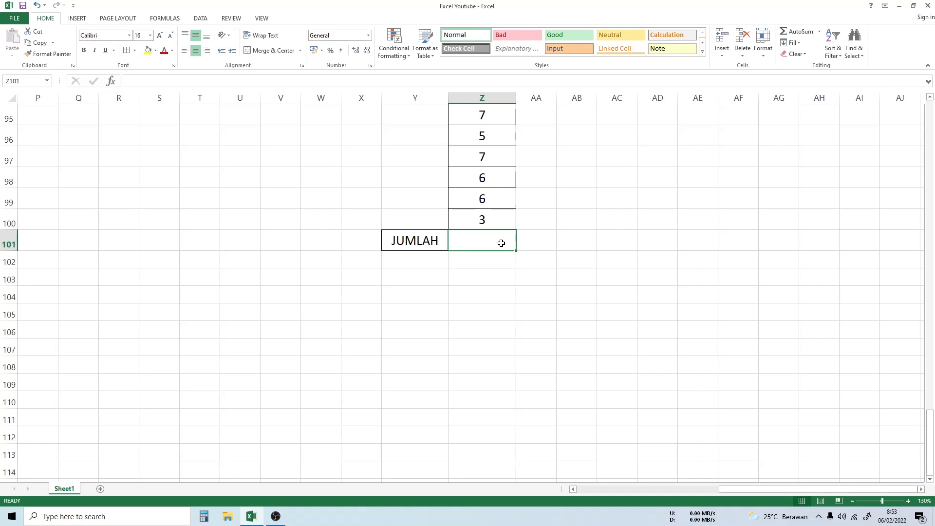
type("=")
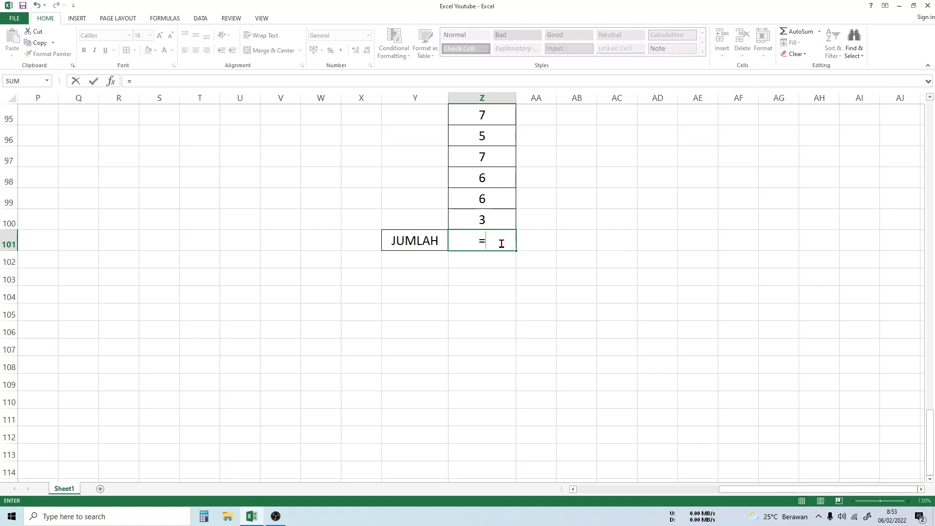
type("min")
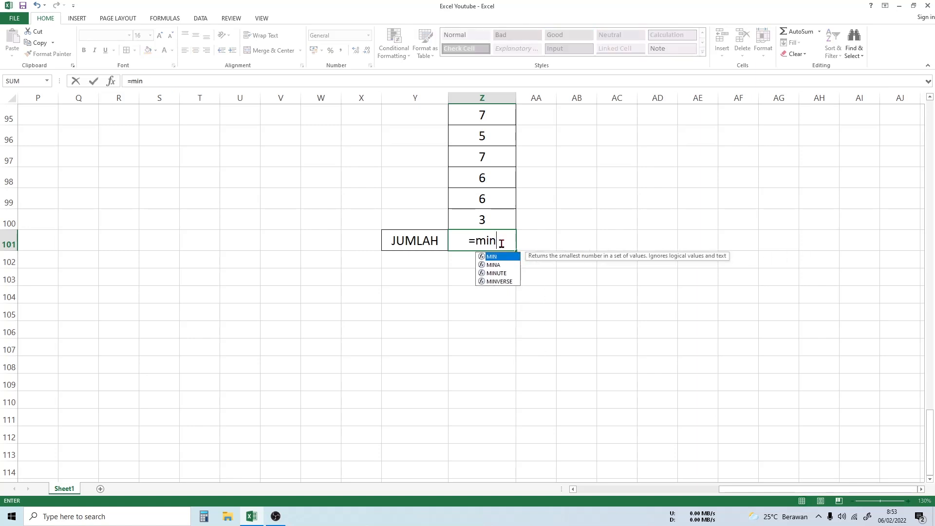
type("(")
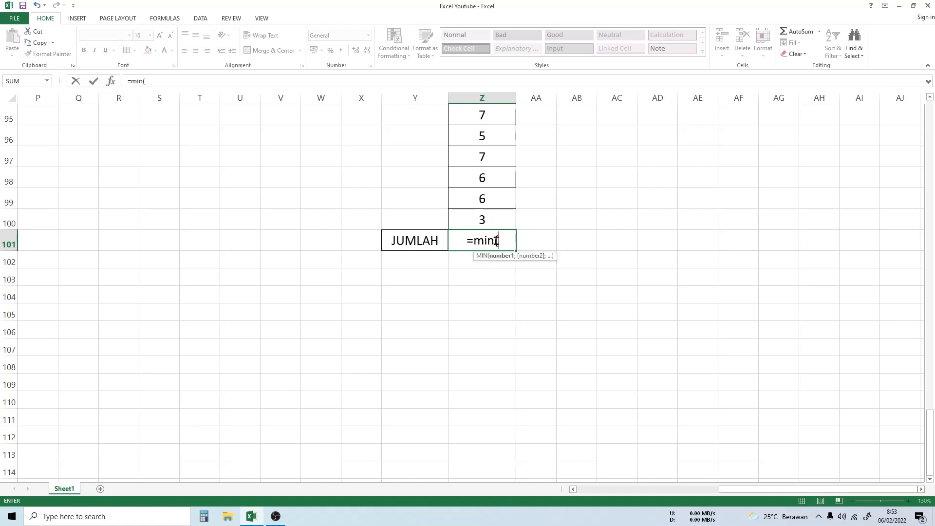
left_click_drag(933, 457, 931, 118)
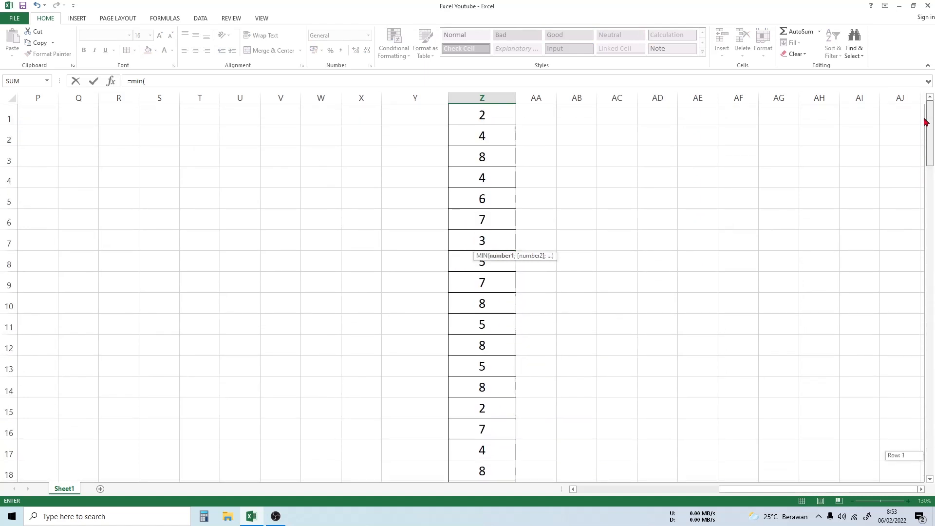
left_click(506, 122)
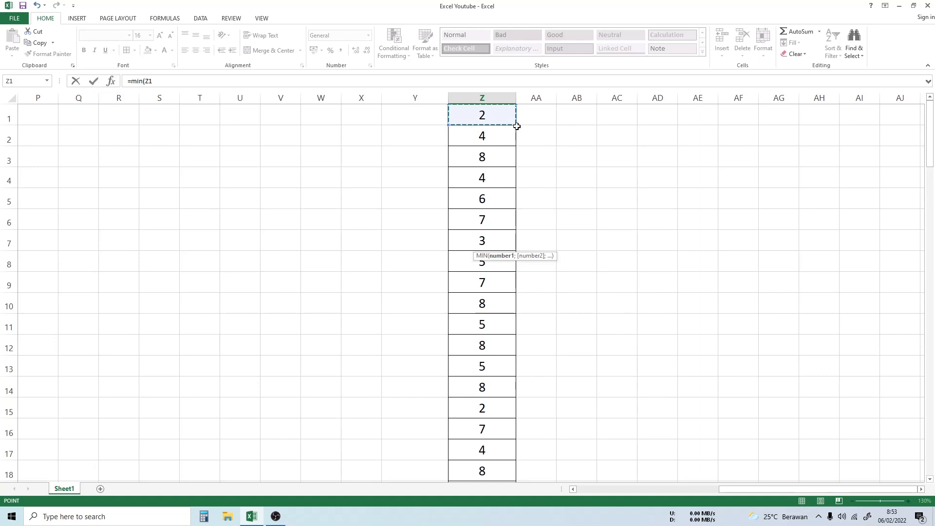
left_click_drag(515, 122, 517, 180)
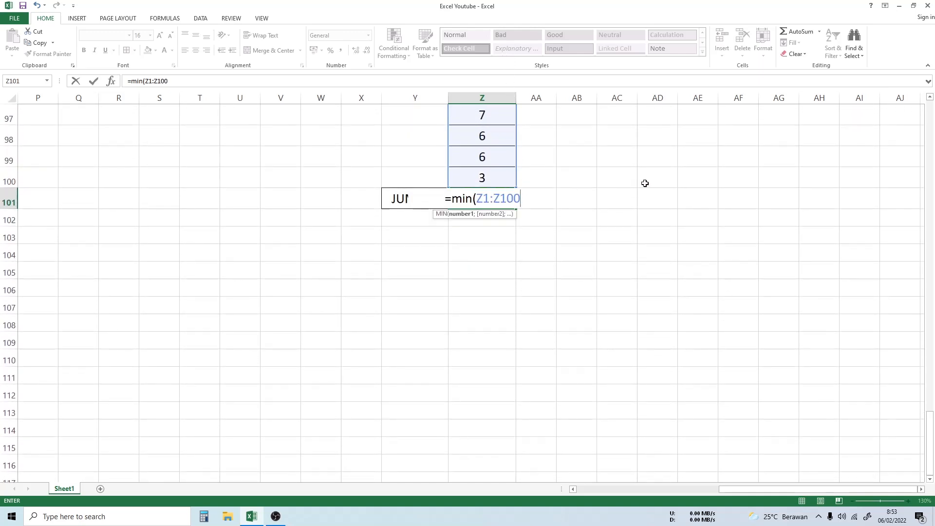
type(")")
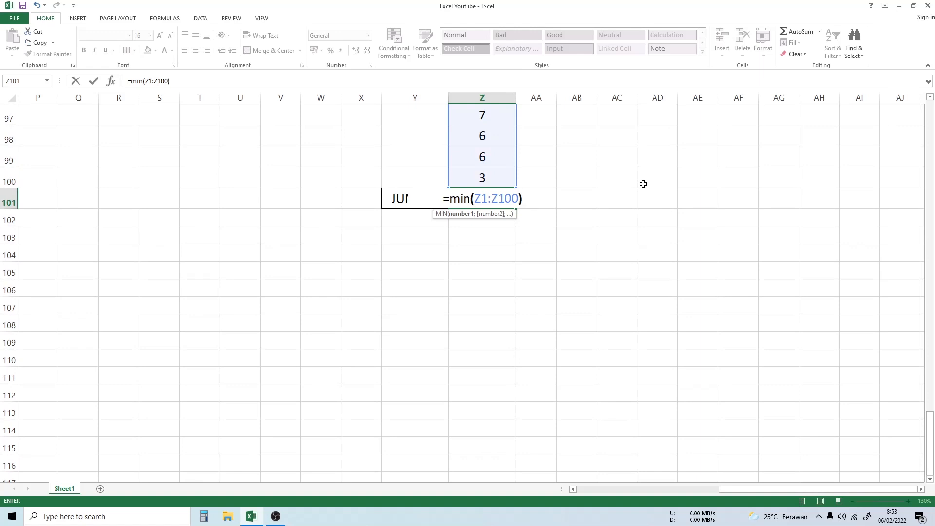
key("Return")
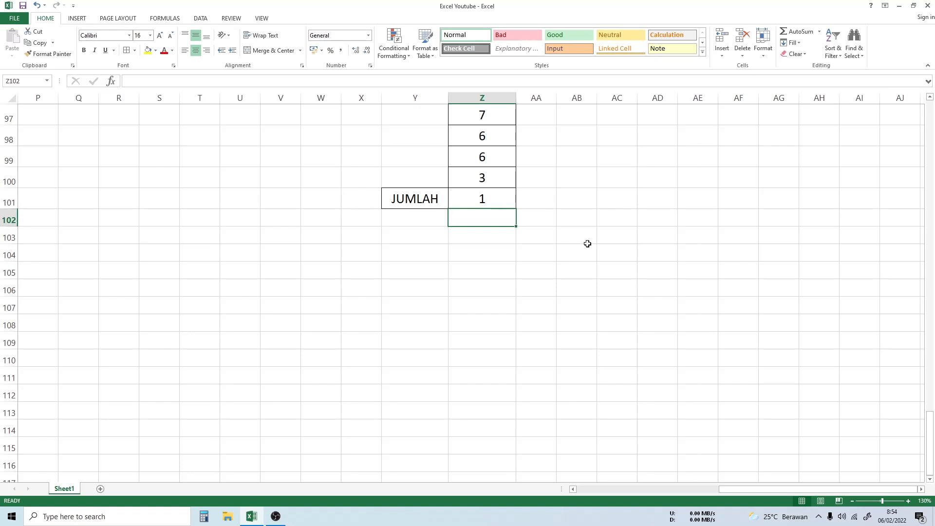
Replace the formula in Z101 with =AVERAGE(Z1:Z100) to calculate the average of the number list.
left_click(485, 201)
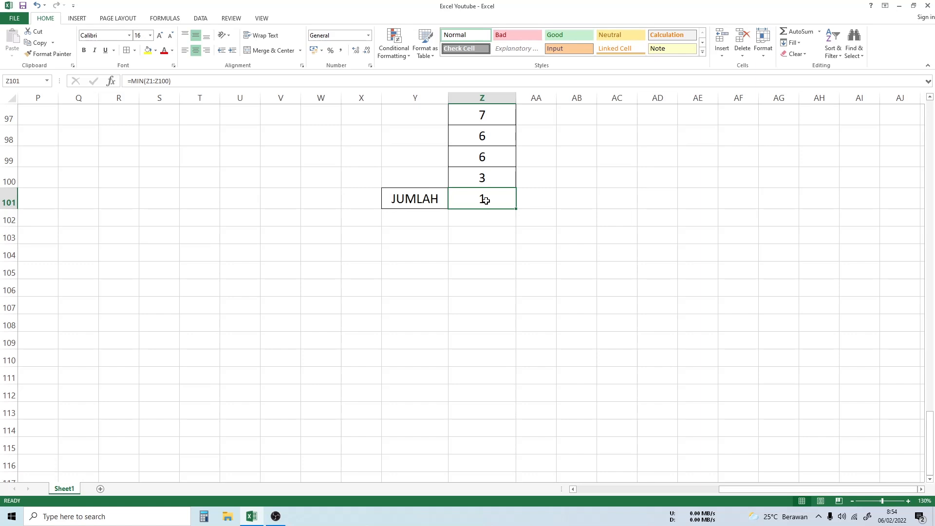
type("=")
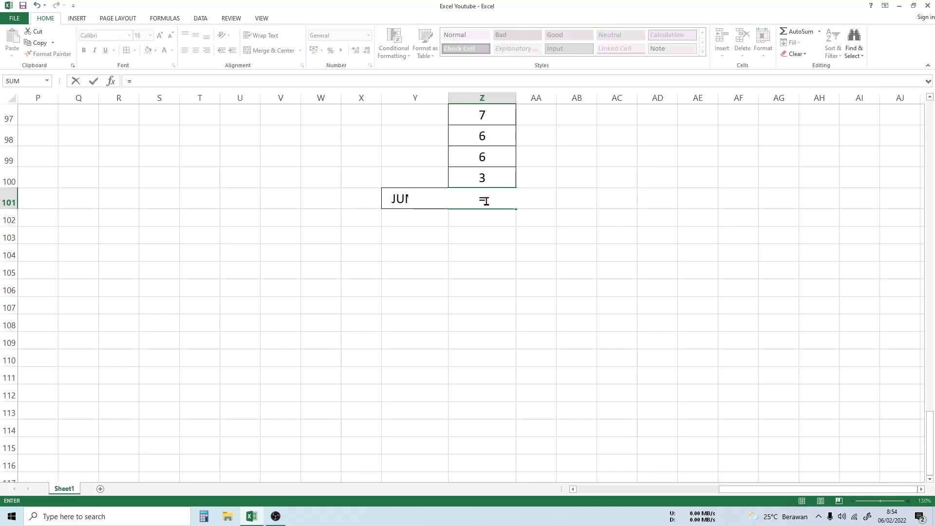
type("av")
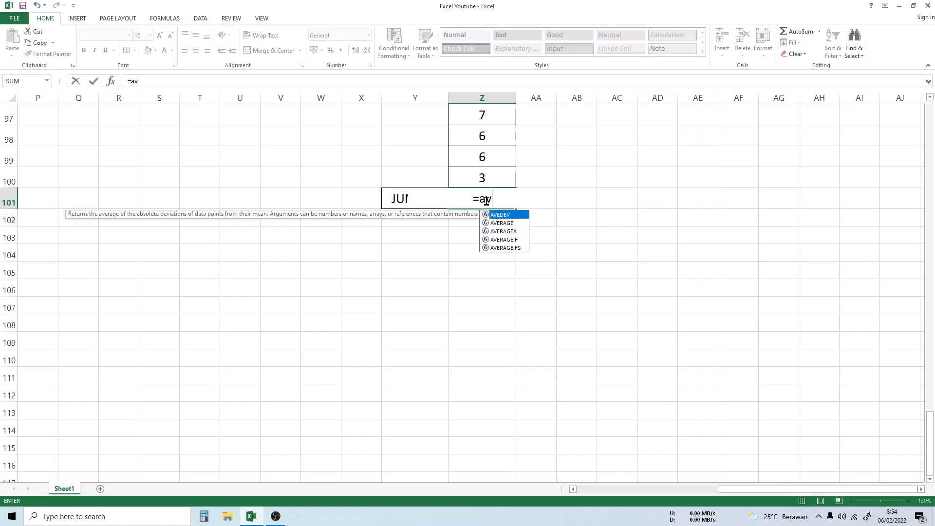
type("erage")
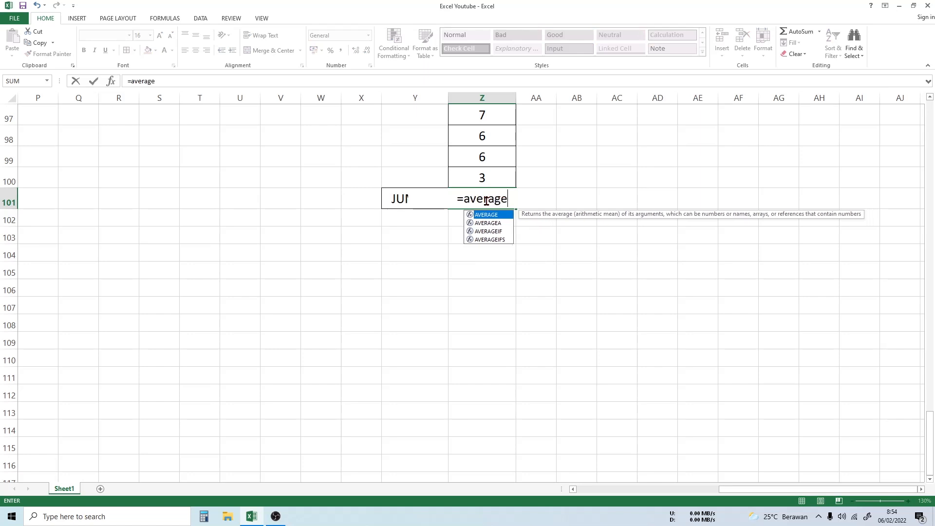
type("(")
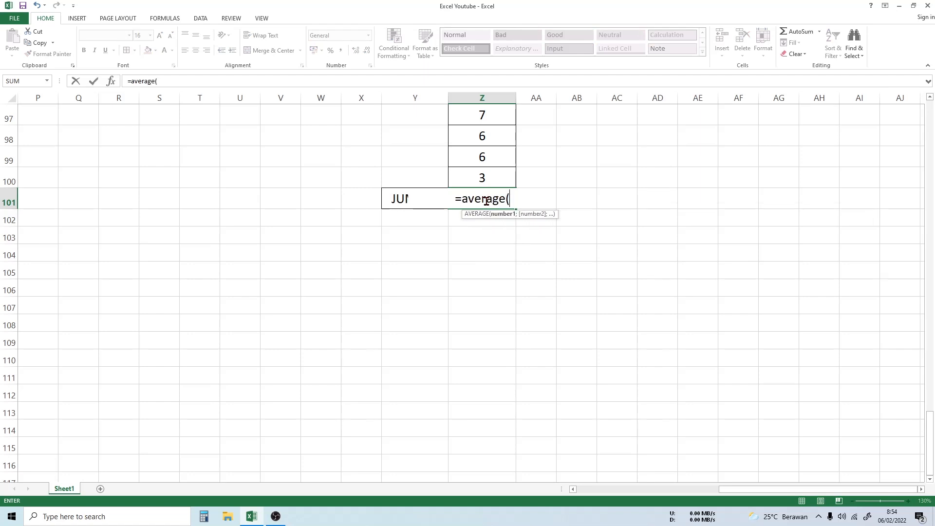
scroll(620, 198, "up", 20)
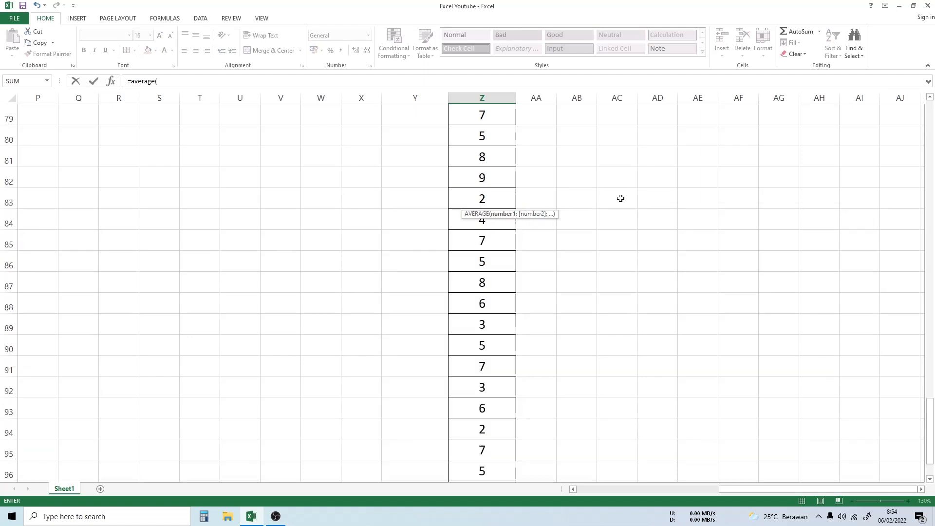
left_click(514, 123)
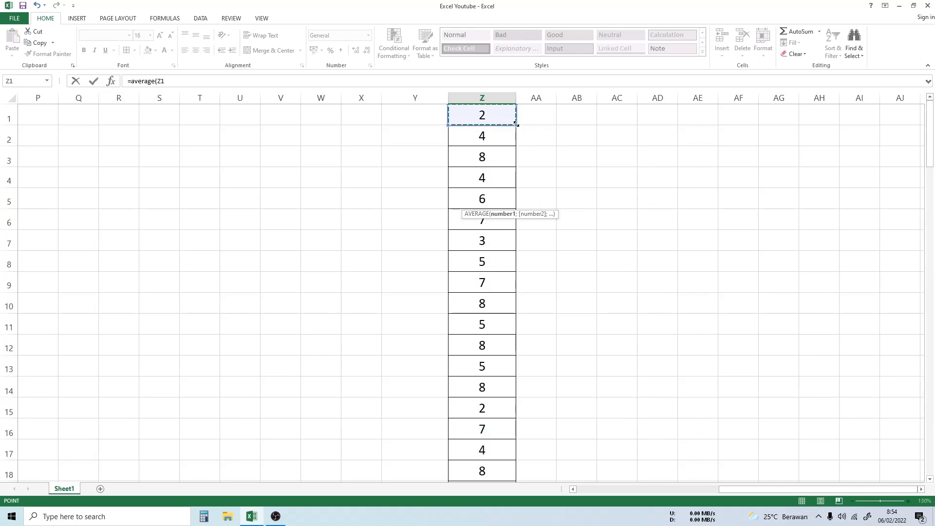
left_click_drag(516, 124, 503, 373)
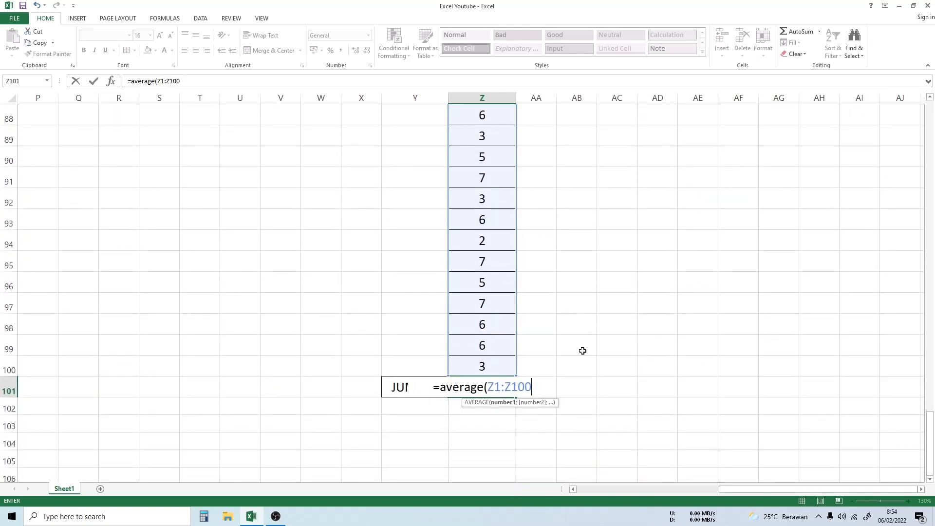
type(")")
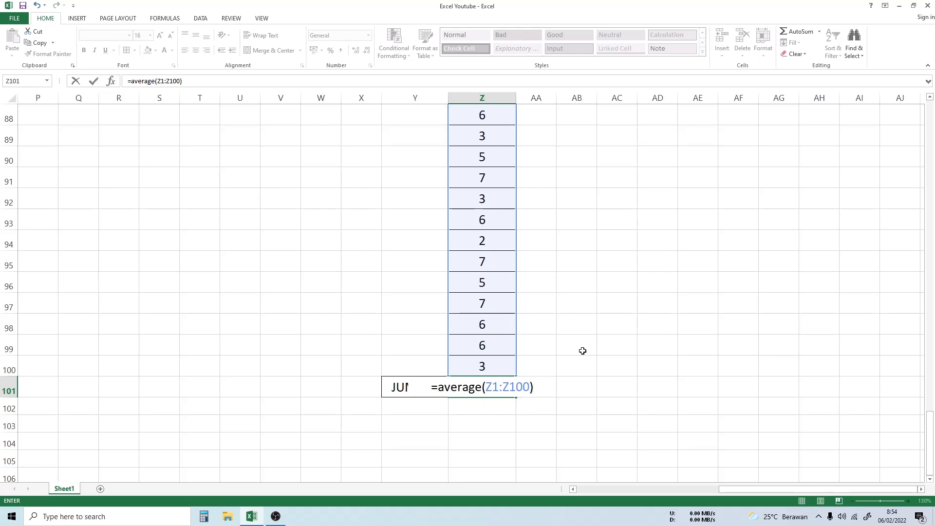
key("Return")
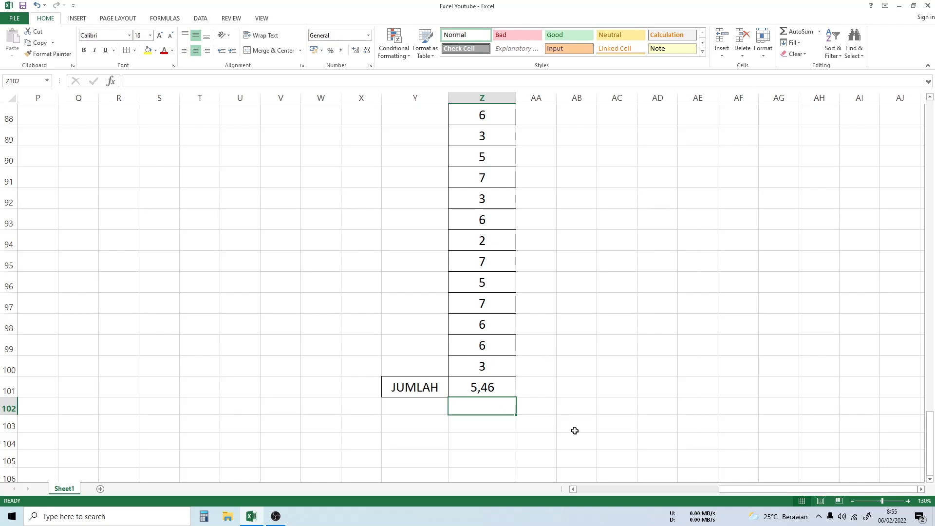
Return to the monthly table and clear the Jumlah and Total results in H5:H12.
scroll(548, 364, "up", 20)
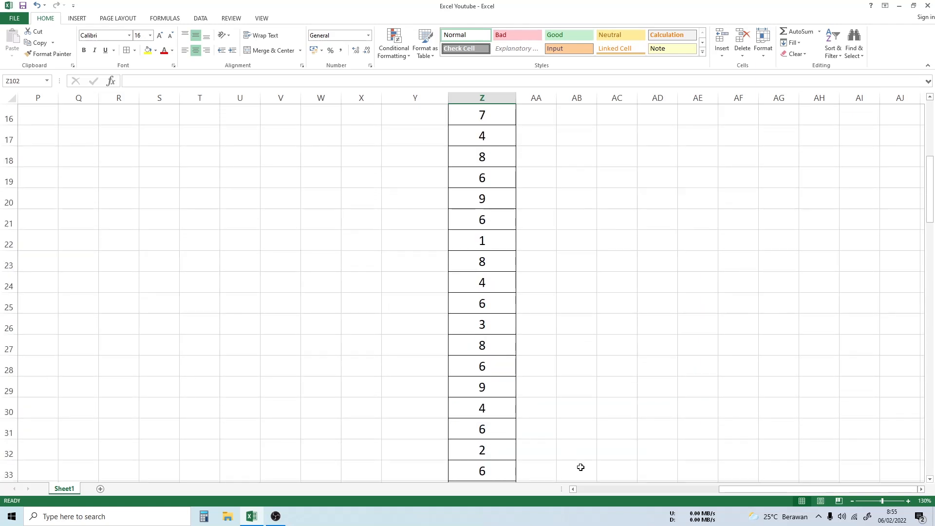
left_click_drag(745, 492, 535, 502)
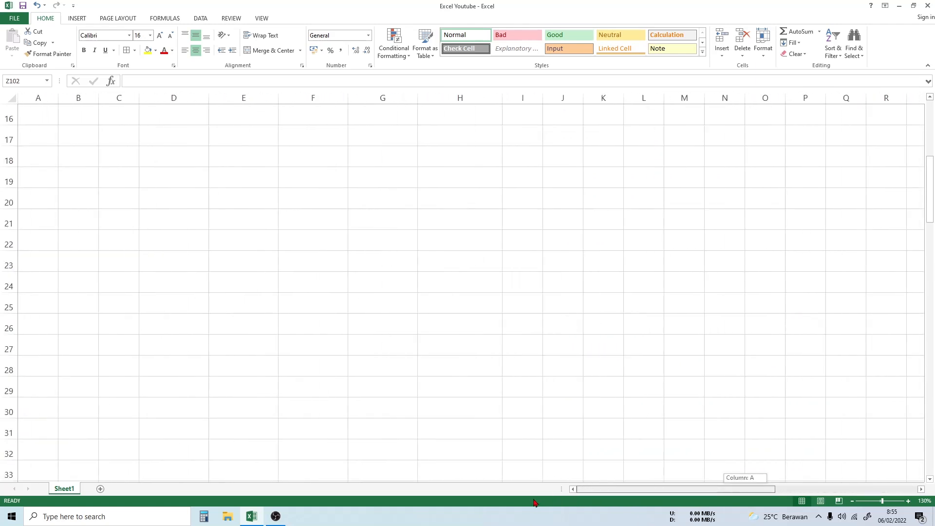
scroll(315, 398, "up", 5)
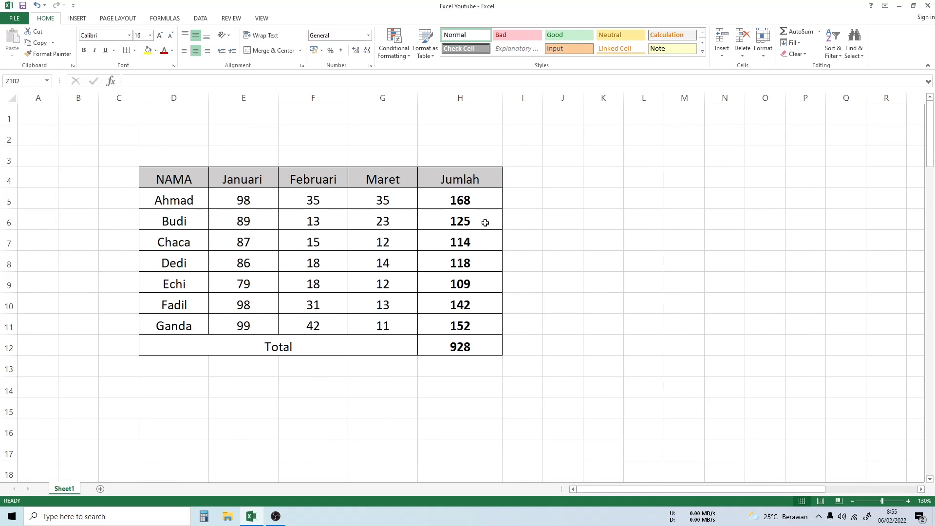
left_click_drag(485, 204, 470, 351)
key("Delete")
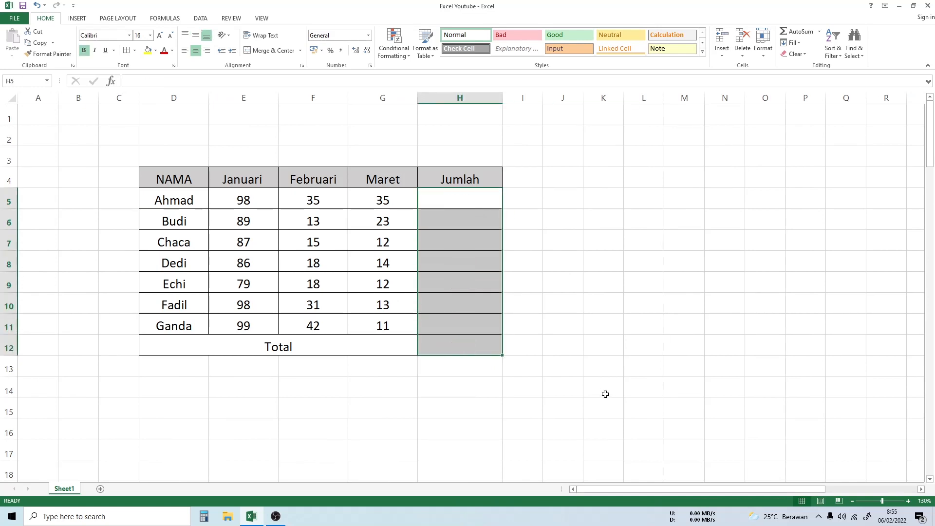
Enter the subtraction formula =E5-F5-G5 in H5 and fill it down through H11.
left_click(453, 199)
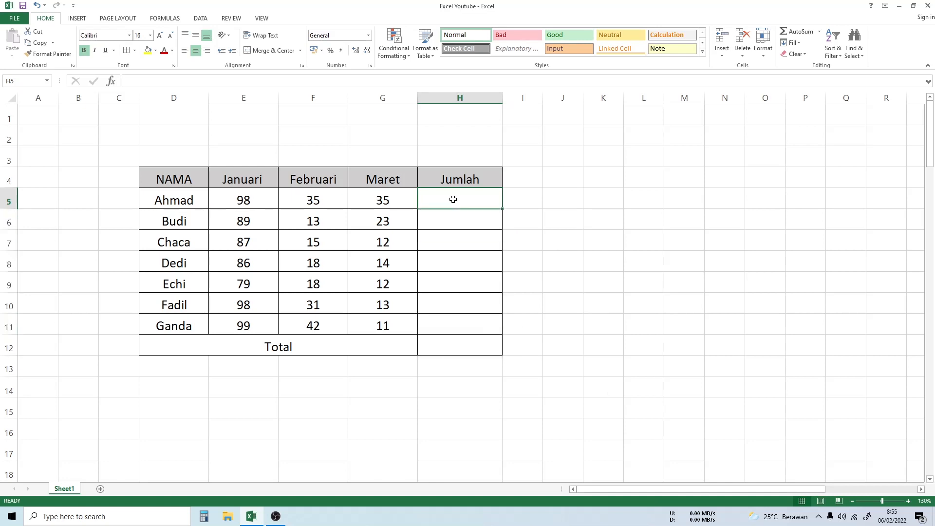
type("=")
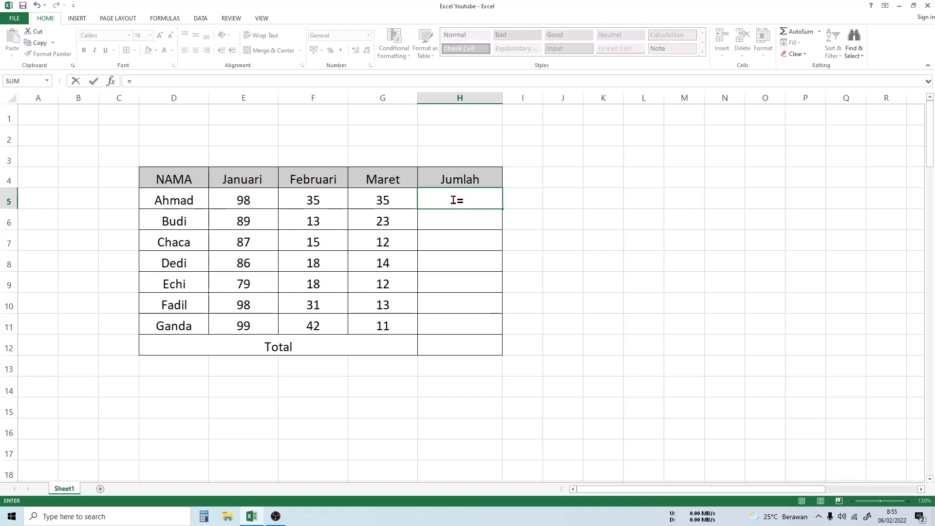
left_click(251, 203)
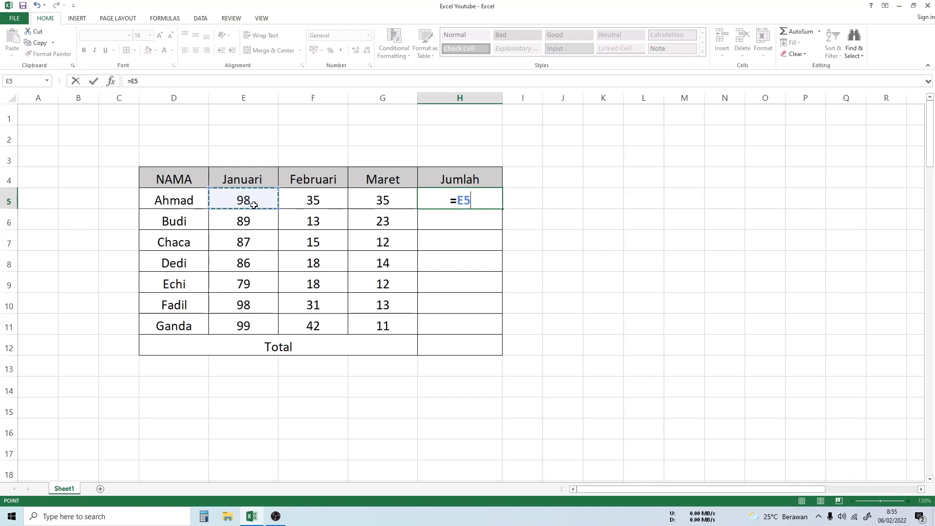
type("-")
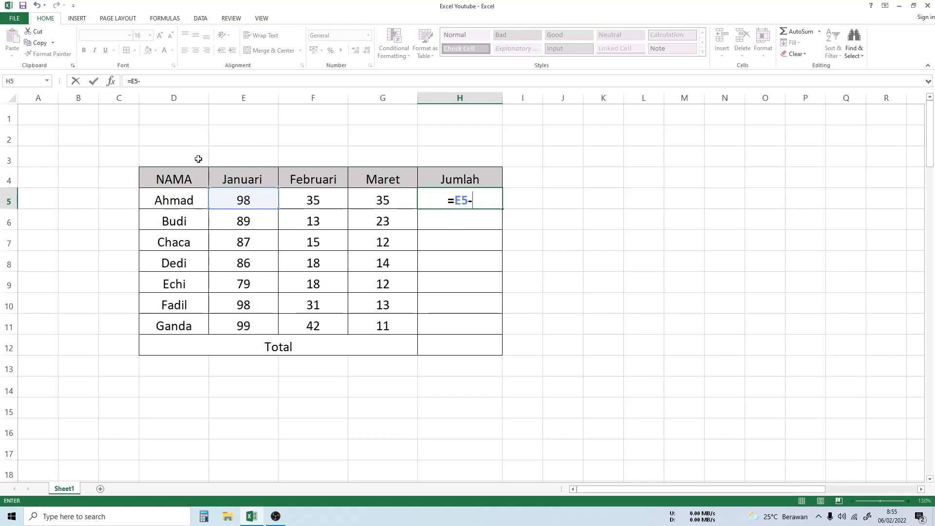
left_click(320, 202)
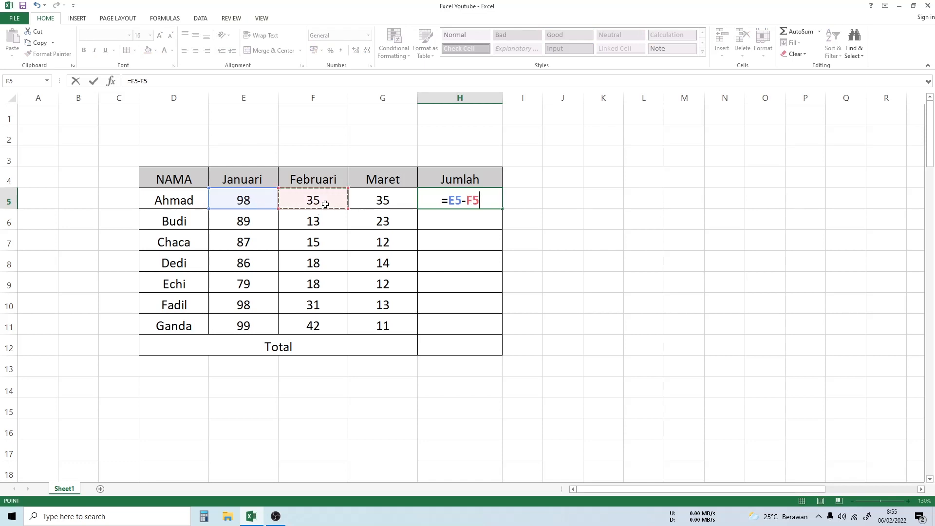
type("-")
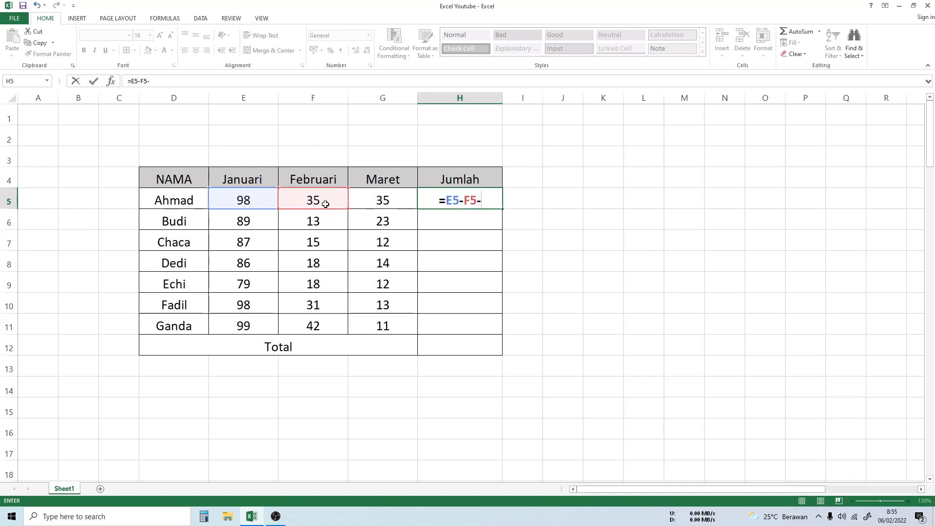
left_click(396, 203)
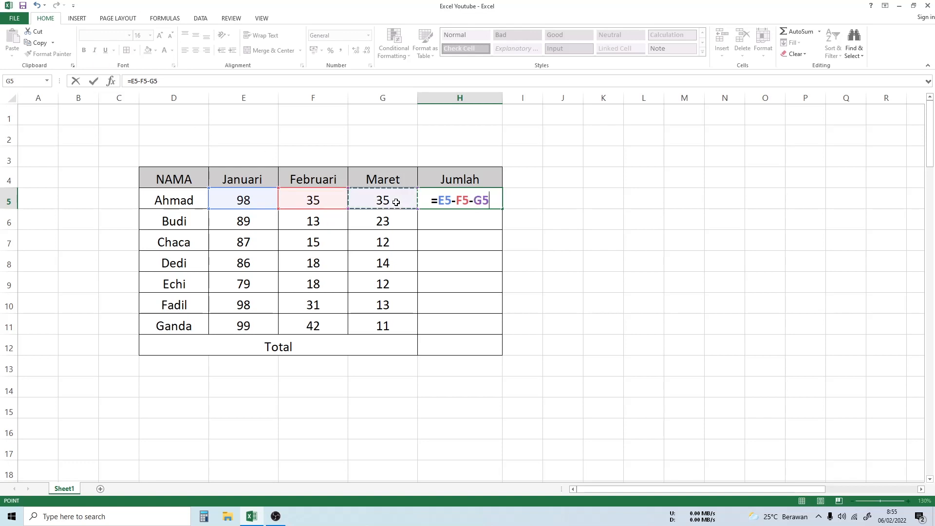
key("Return")
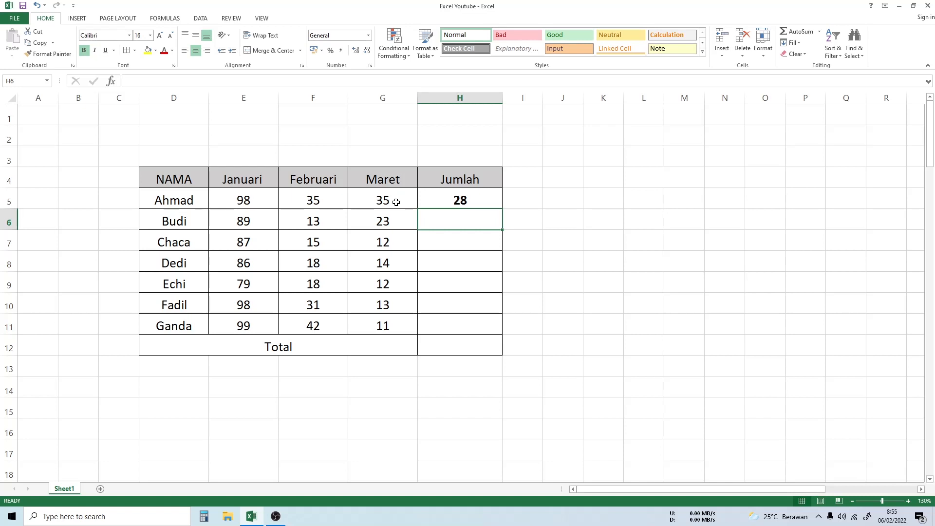
left_click(480, 202)
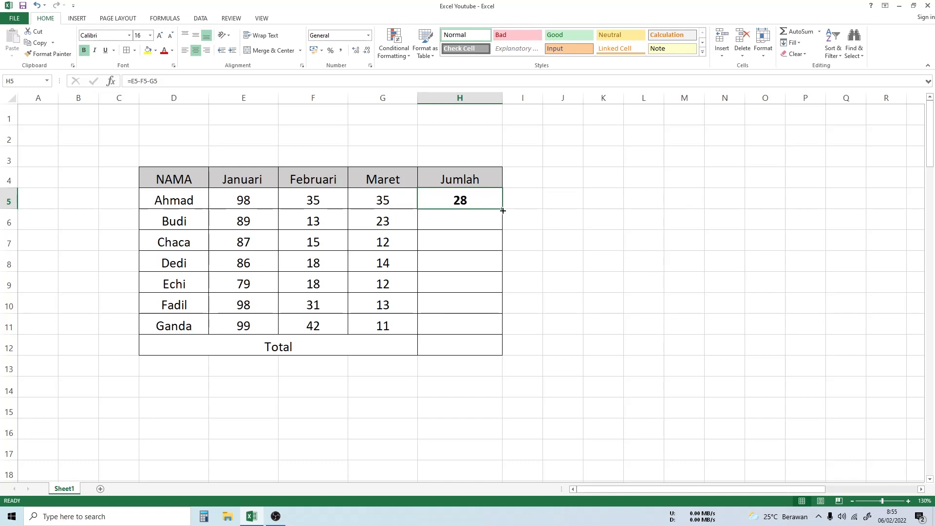
left_click_drag(503, 208, 502, 329)
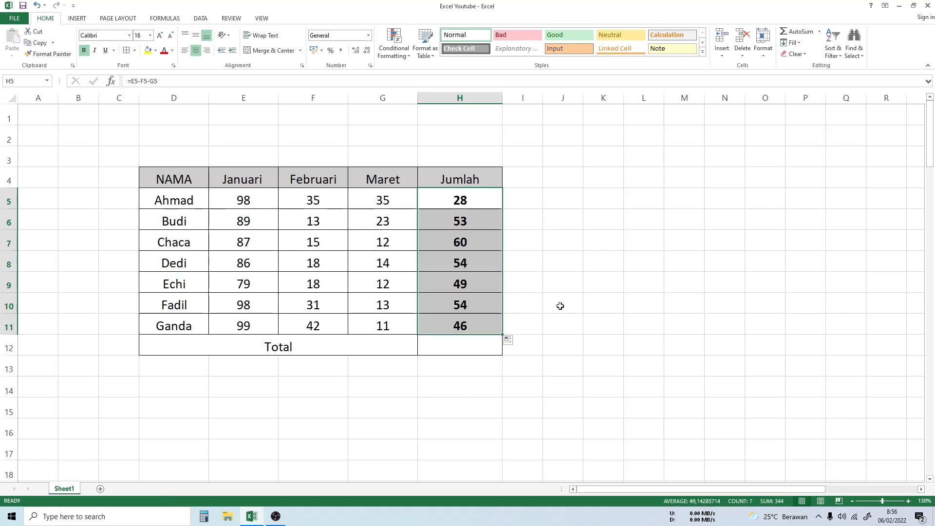
Enter =SUM(H5:H11) in the Total cell H12 to add up the Jumlah column.
left_click(486, 341)
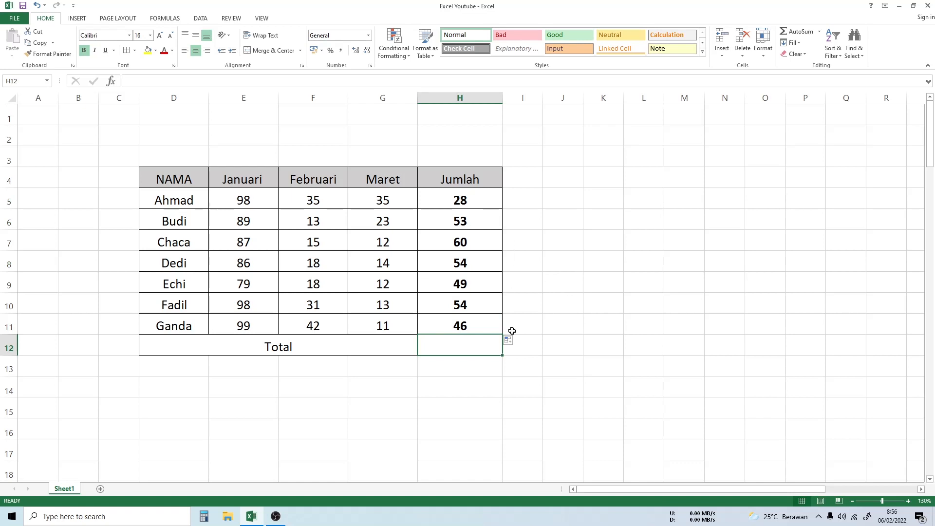
type("=")
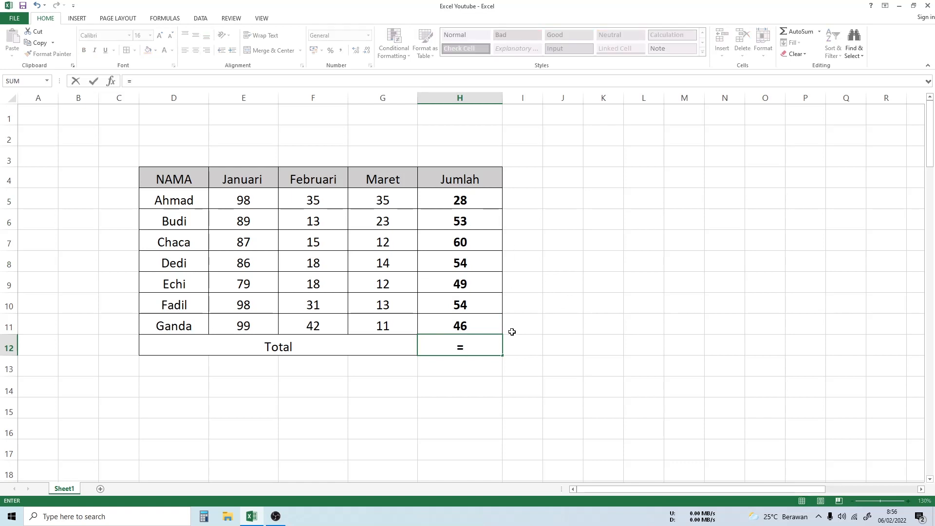
type("sum")
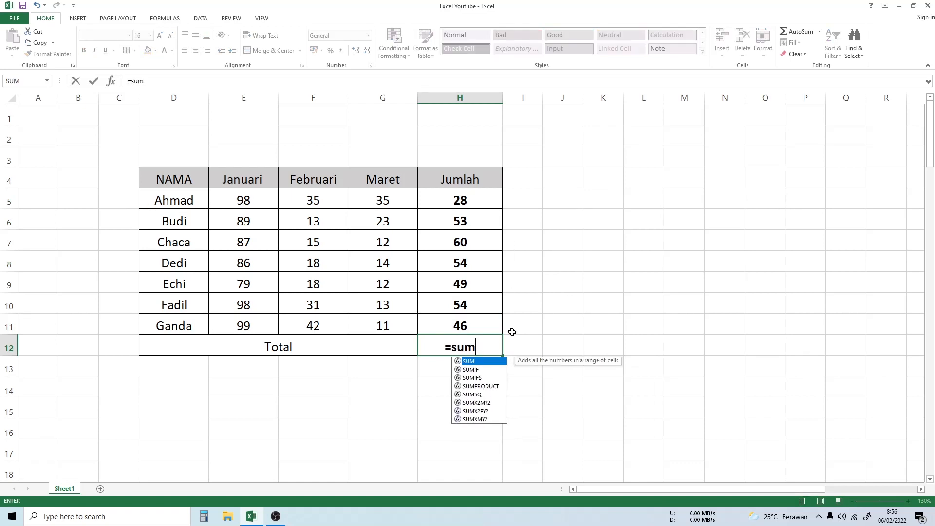
type("(")
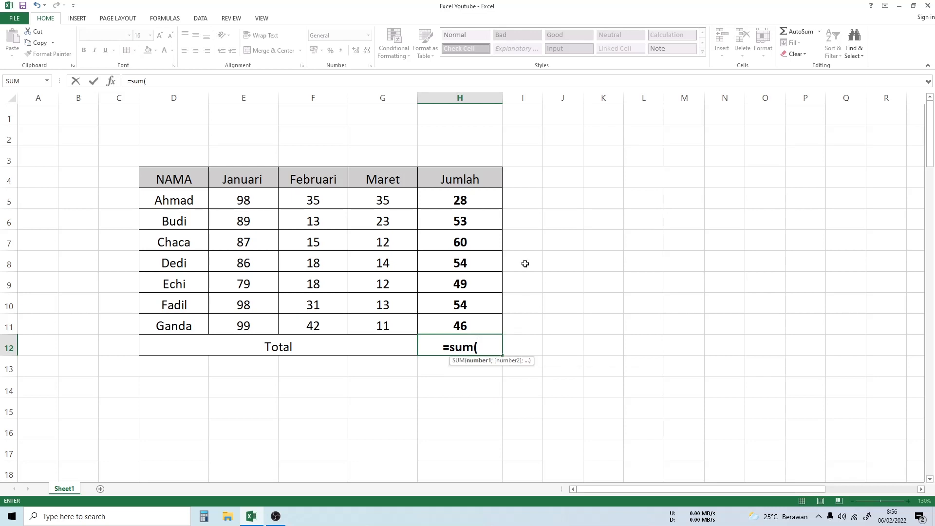
left_click(493, 210)
left_click(502, 207)
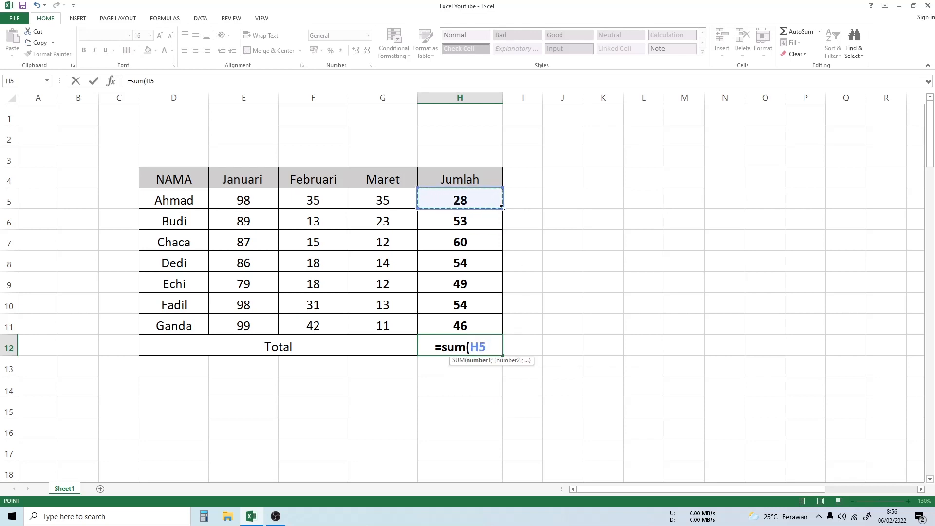
left_click_drag(501, 218, 519, 328)
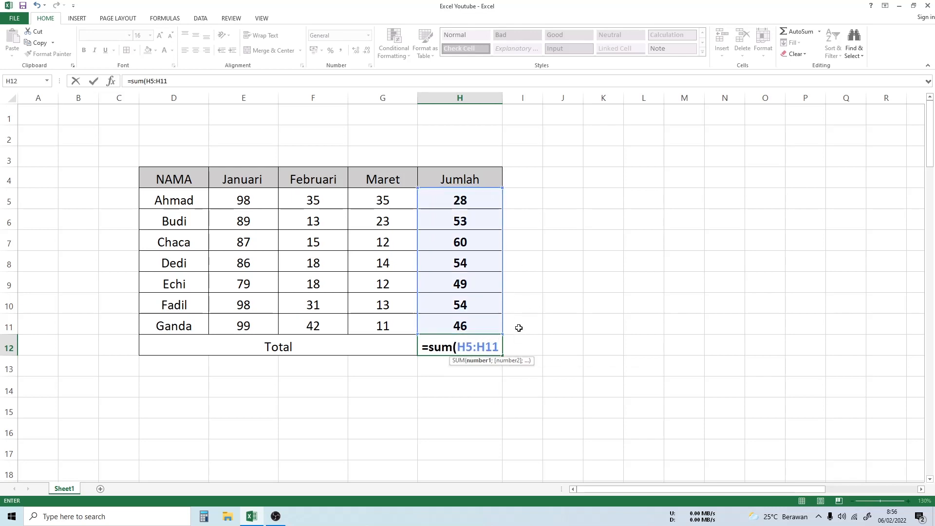
type(")")
key("Return")
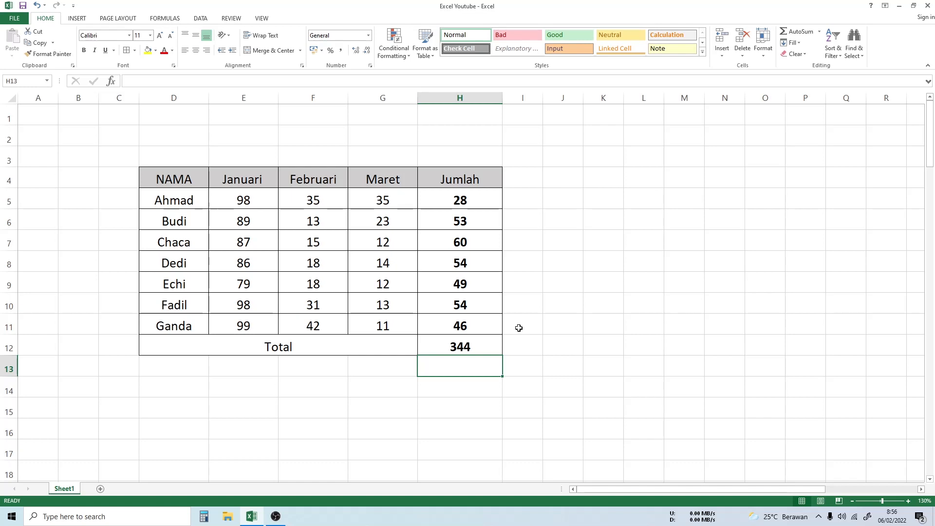
Clear the results in H5:H12 and the Januari to Maret values in E5:G5.
left_click(490, 203)
left_click_drag(490, 203, 490, 328)
left_click_drag(490, 327, 489, 345)
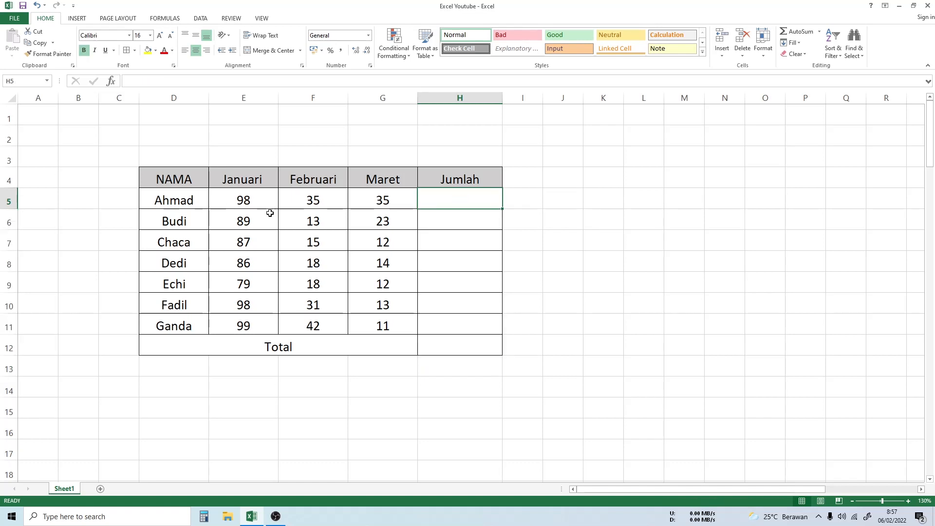
left_click_drag(253, 204, 371, 198)
key("Delete")
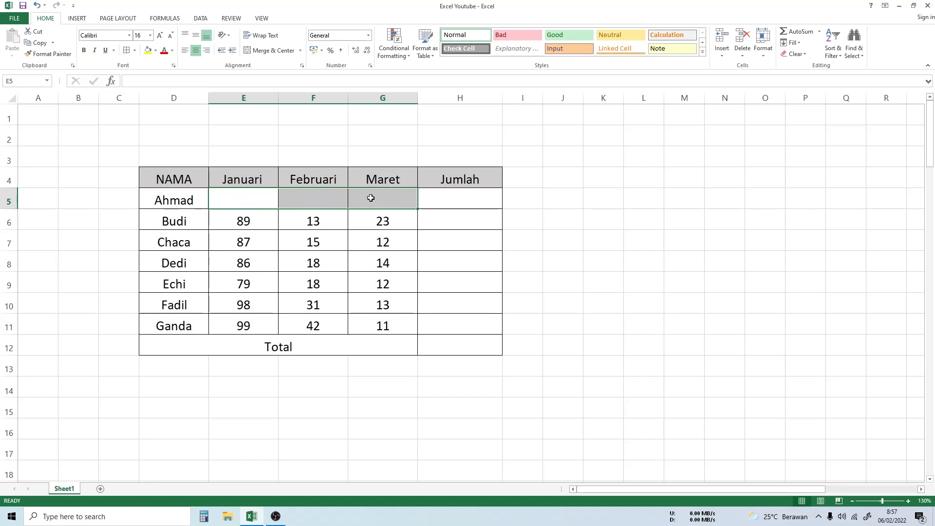
left_click(300, 162)
Enter 6 as Januari in E5 and 2 as Februari in F5 for the first row.
left_click(260, 200)
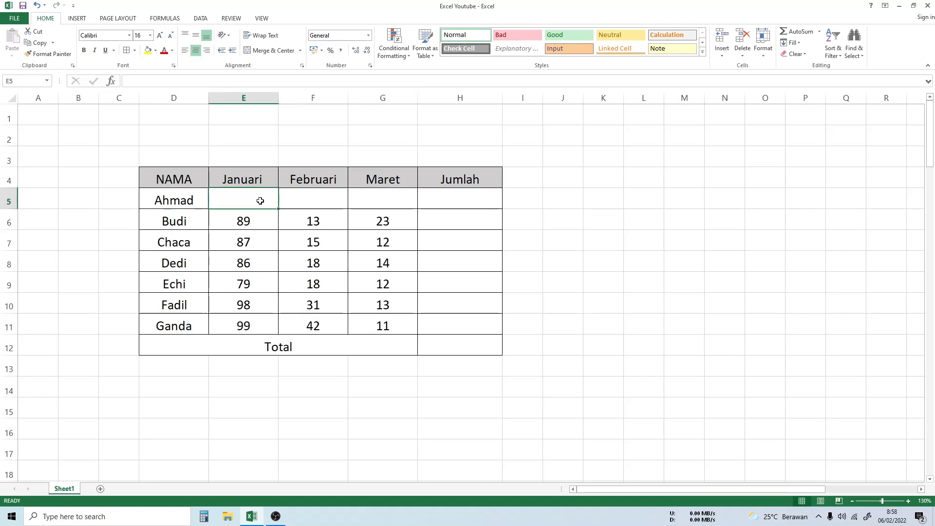
type("6")
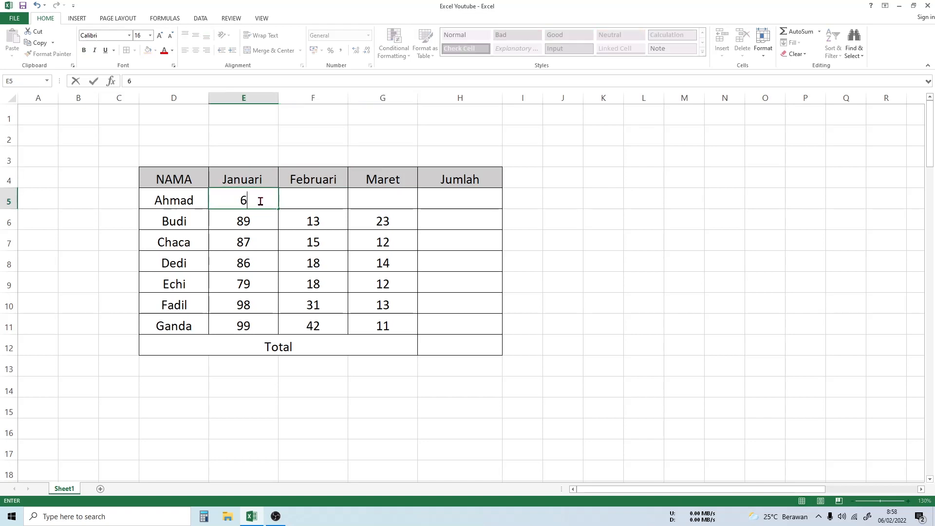
left_click(314, 200)
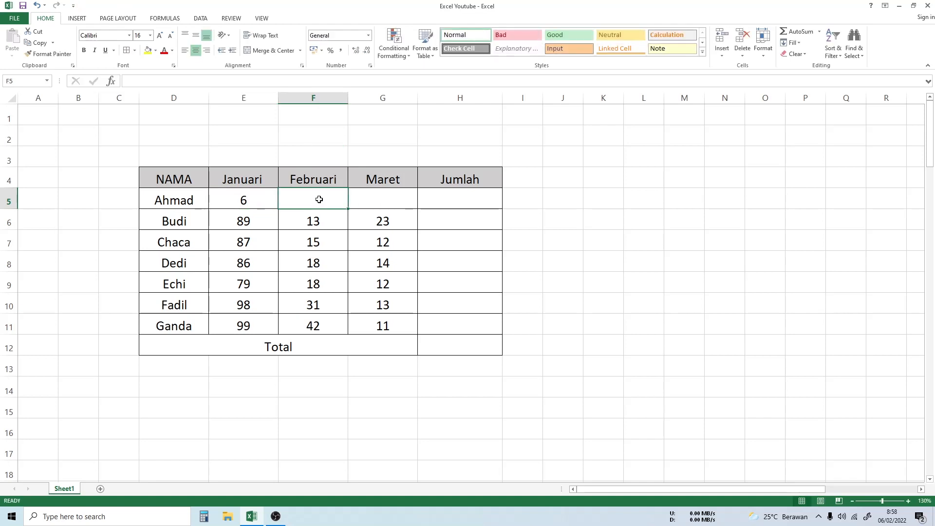
type("22")
key("BackSpace")
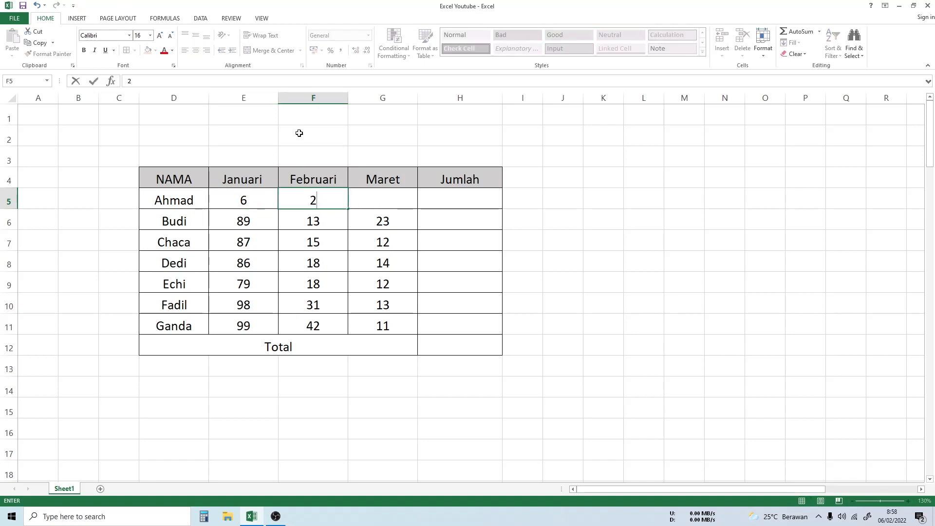
Enter the division formula =E5/F5 in the first row's Jumlah cell H5.
left_click(464, 193)
type("=")
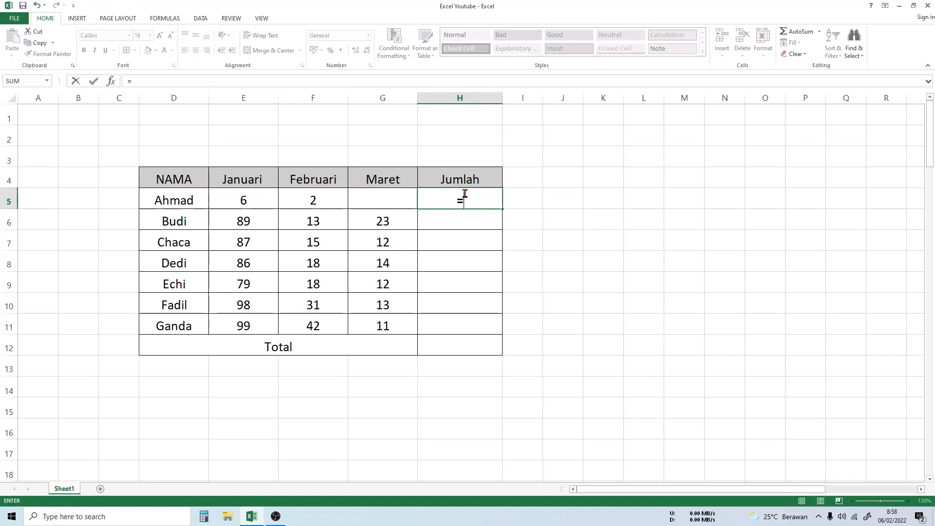
left_click(282, 201)
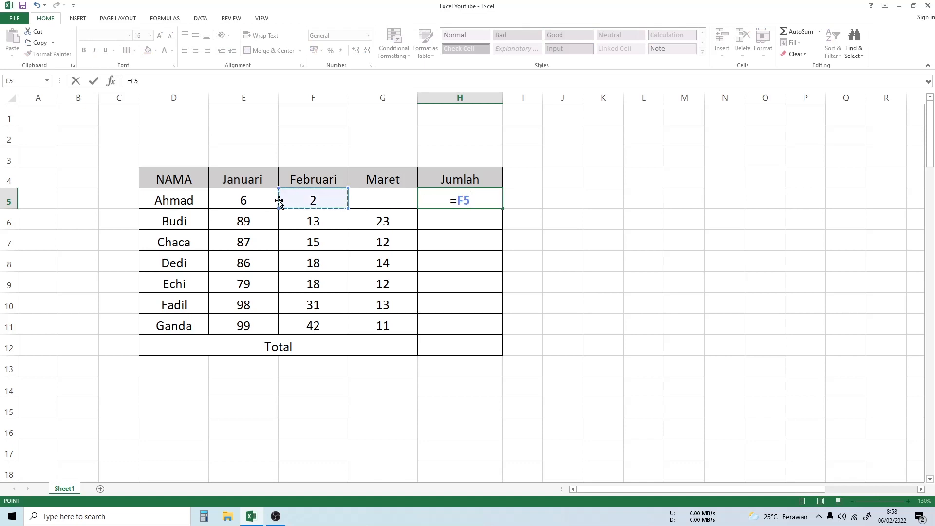
left_click(252, 198)
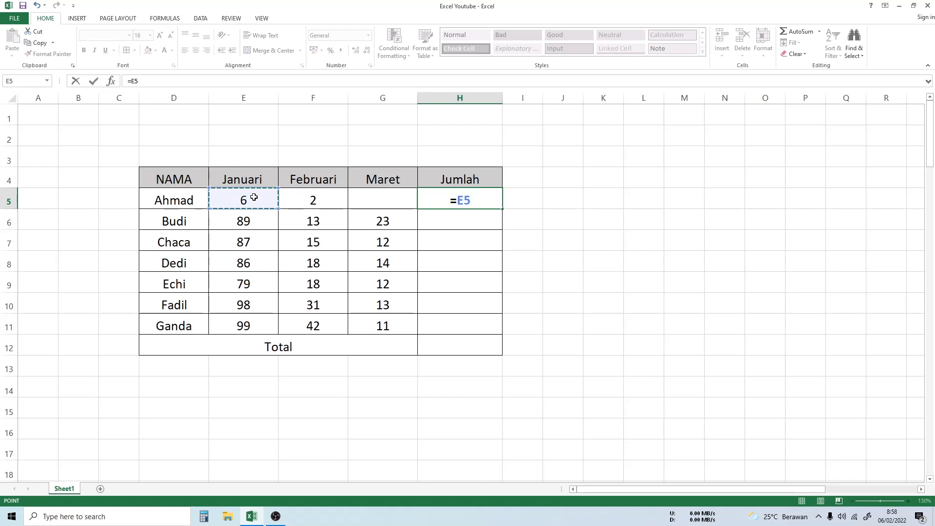
type("/")
left_click(308, 204)
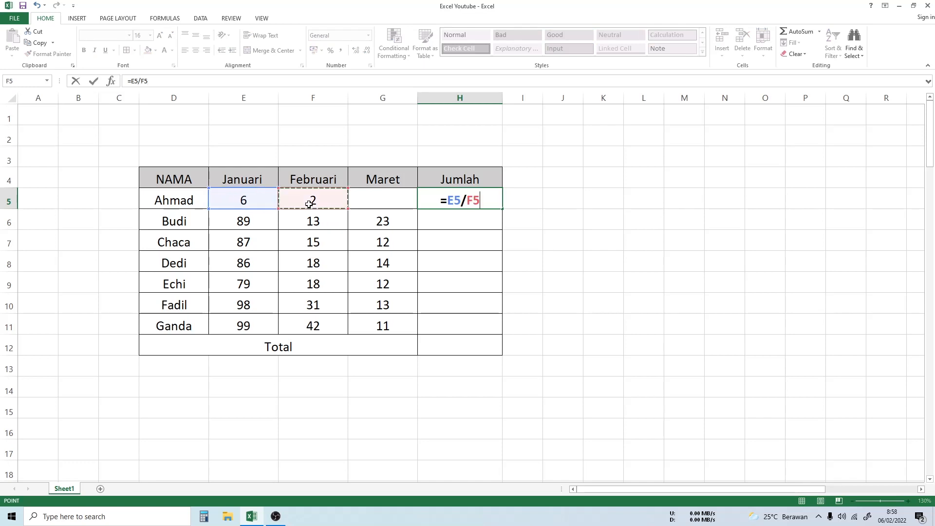
key("Return")
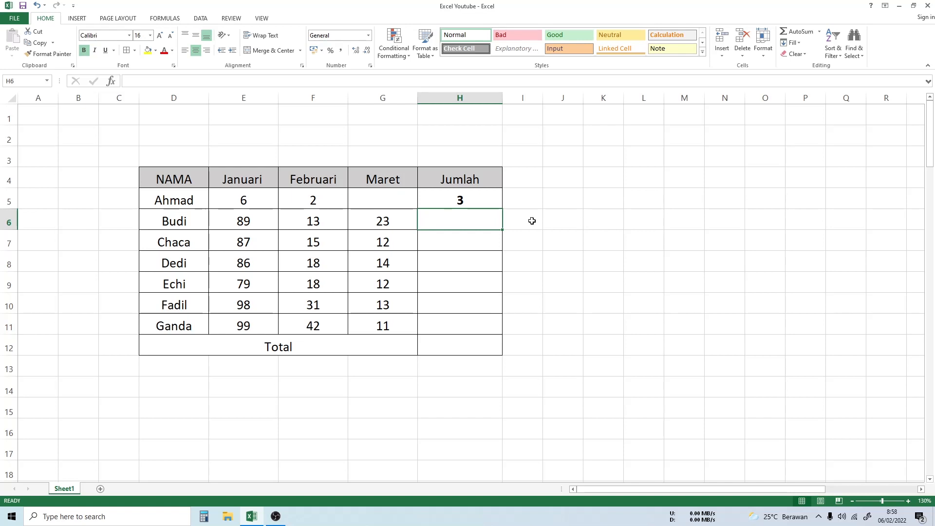
left_click(554, 213)
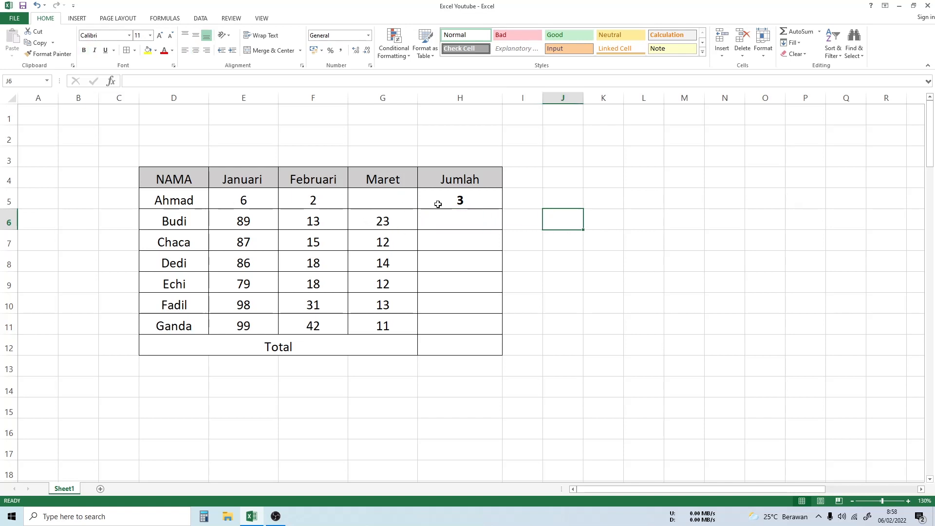
Clear the division result in H5 and enter 8 as the Maret value in G5.
left_click(458, 200)
key("Delete")
left_click(411, 198)
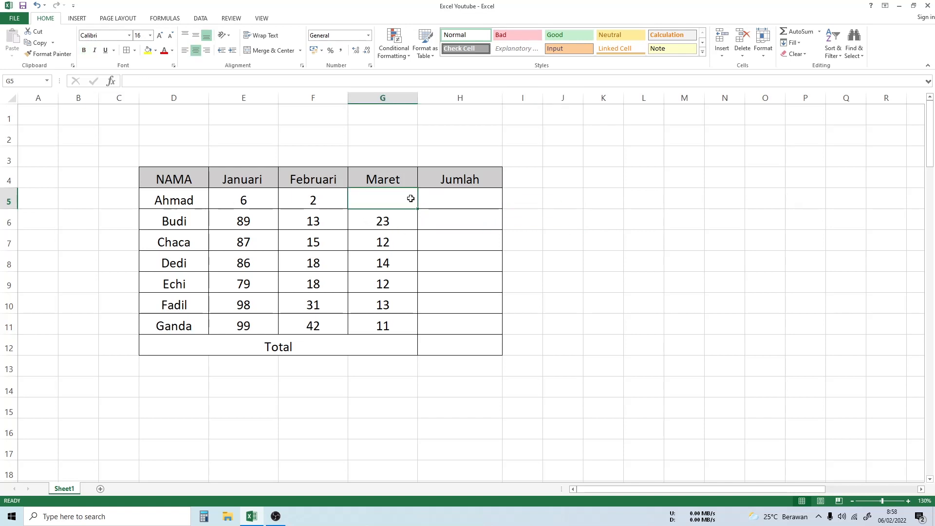
type("8")
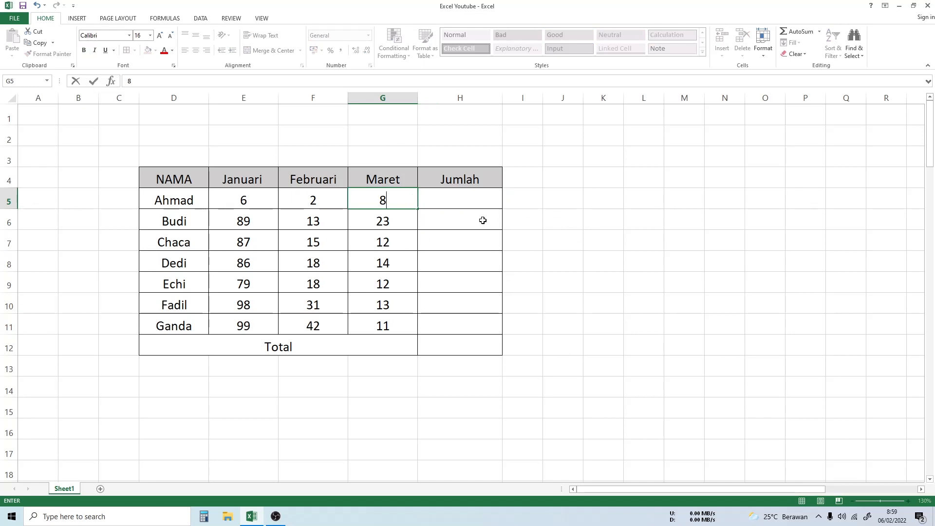
Enter the multiplication formula =E5*F5*G5 in H5 and fill it down through H11.
left_click(481, 204)
type("=")
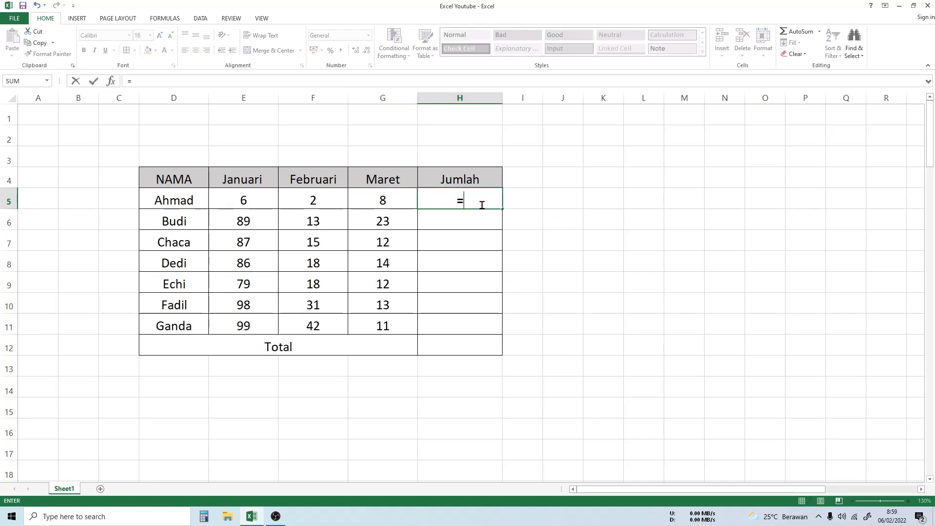
left_click(245, 195)
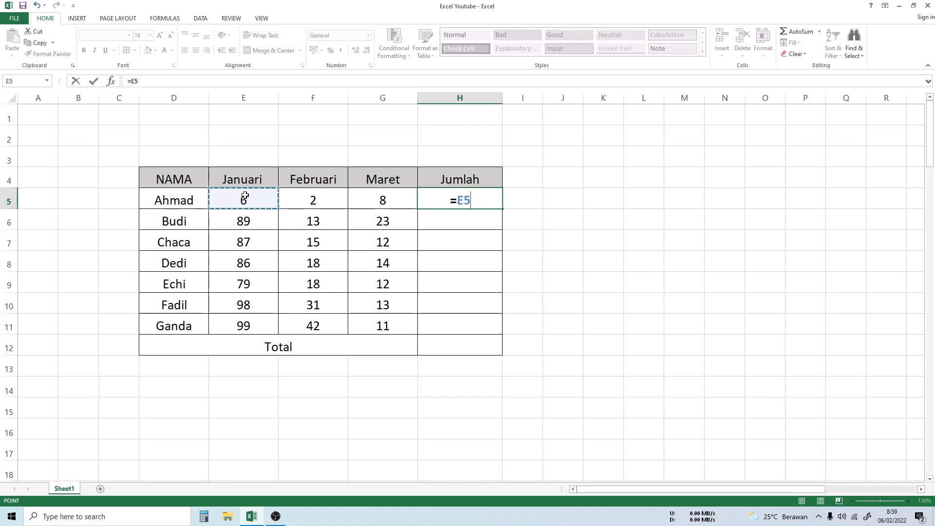
type("*")
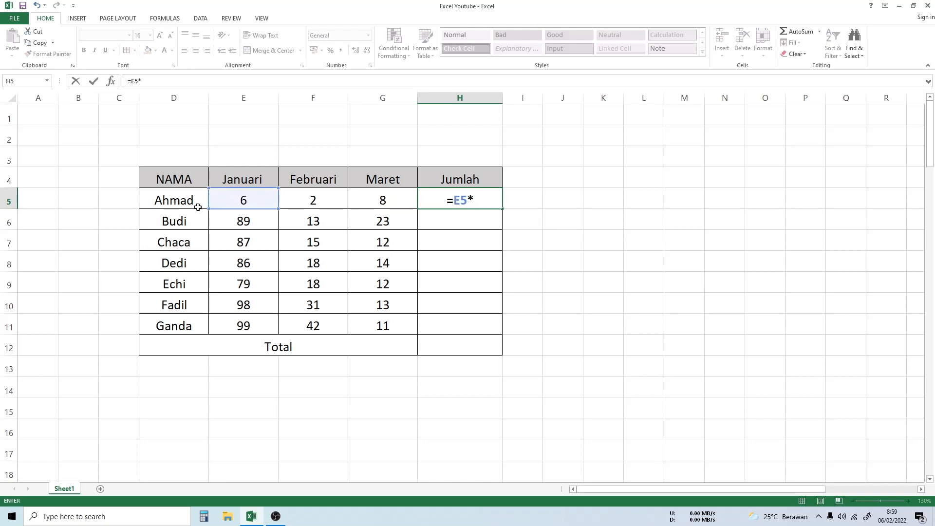
left_click(281, 204)
type("*")
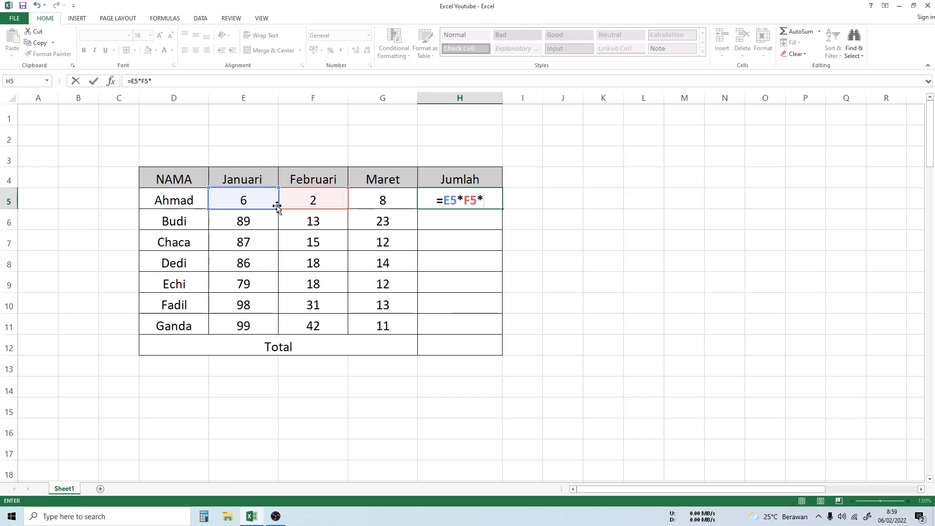
left_click(382, 208)
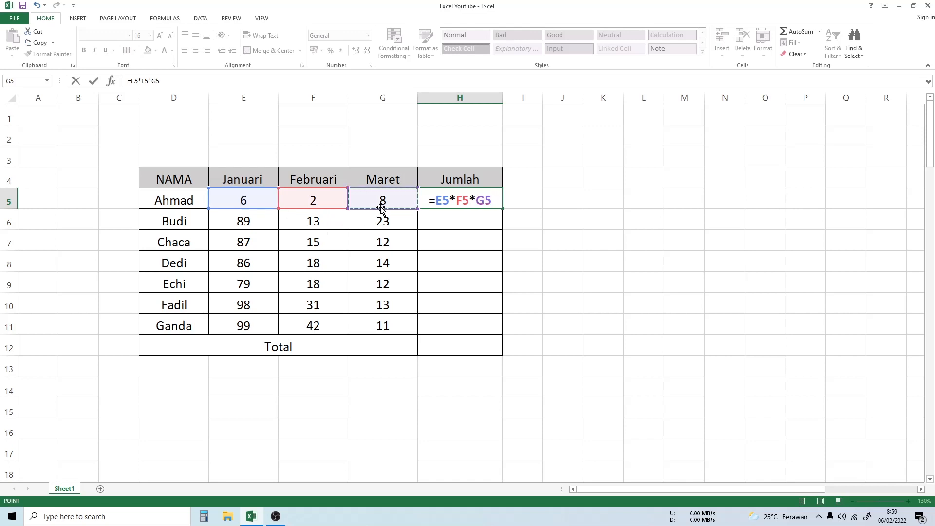
key("Return")
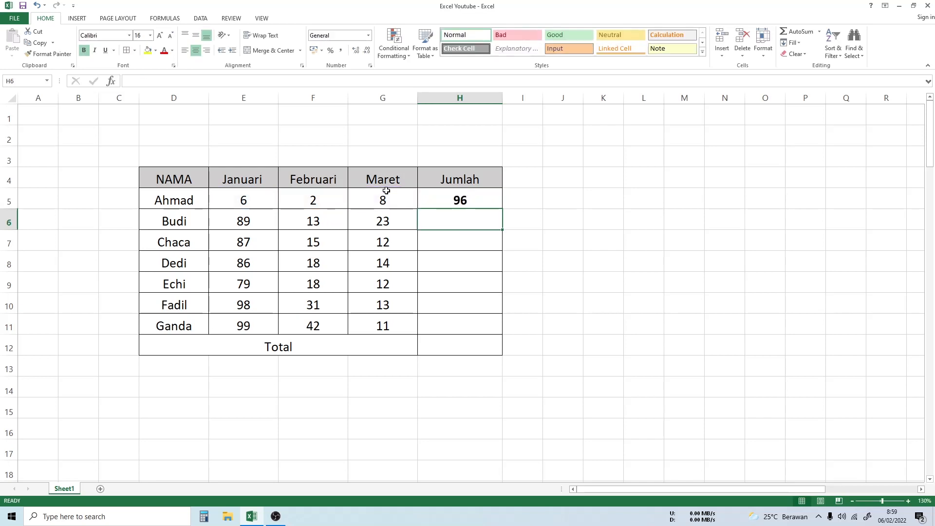
left_click(478, 199)
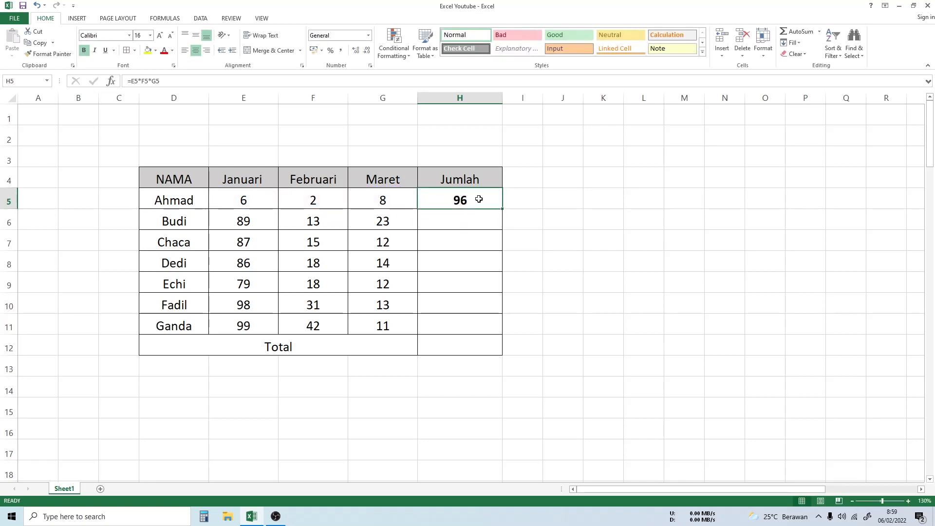
left_click_drag(501, 209, 505, 335)
left_click(570, 315)
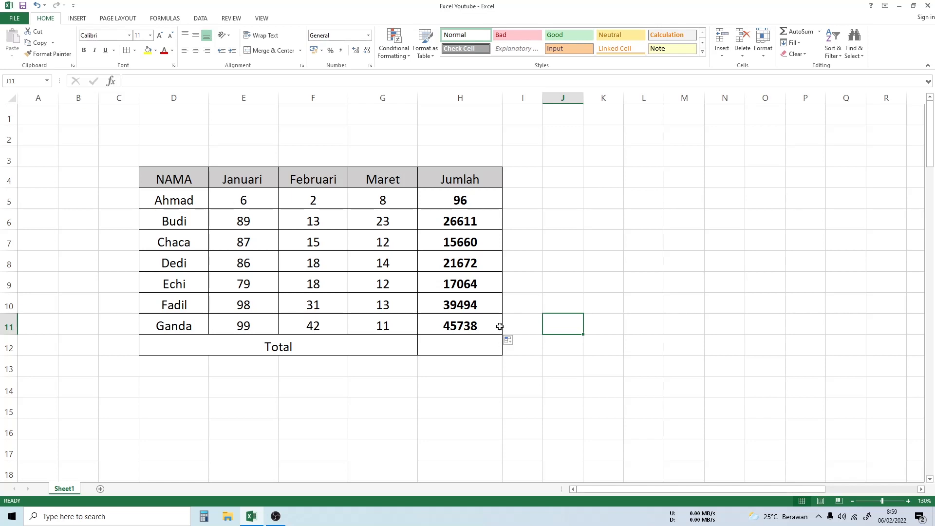
Clear the multiplication results in the Jumlah column, H5:H11.
left_click(481, 325)
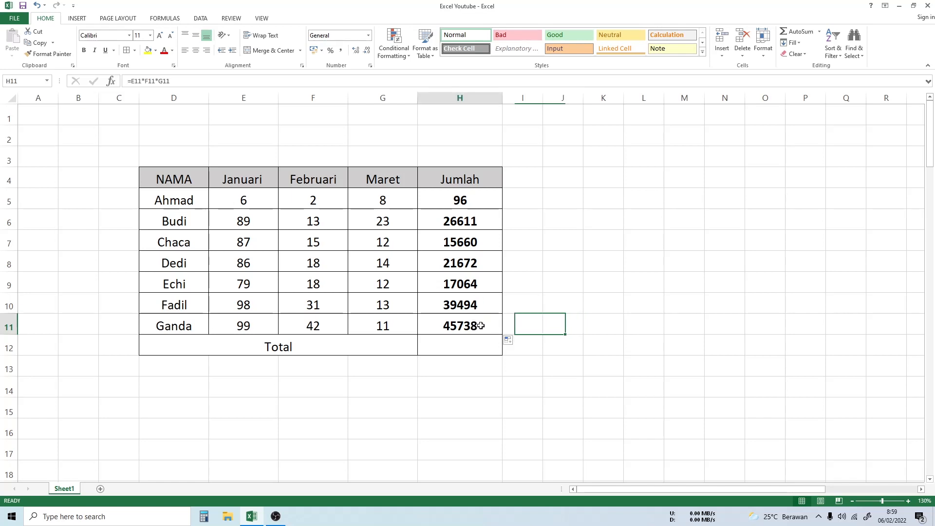
left_click_drag(481, 326, 487, 206)
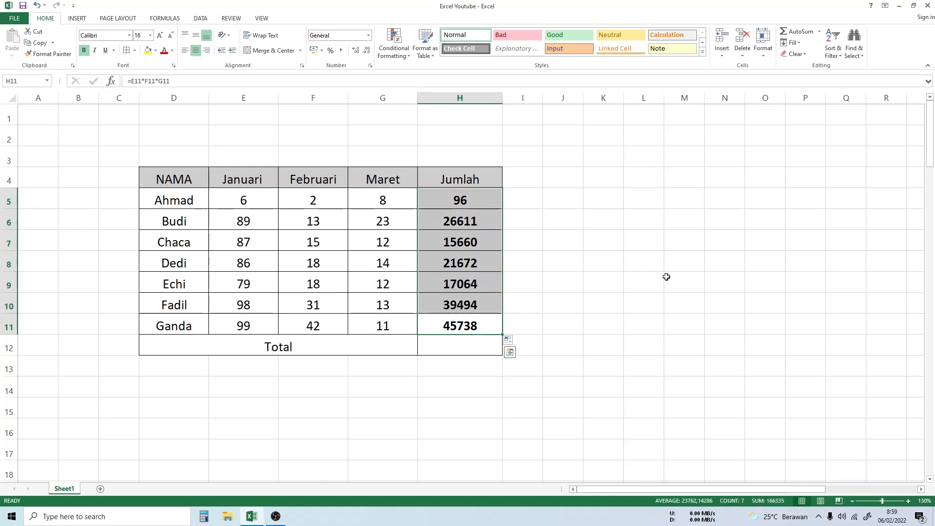
key("Delete")
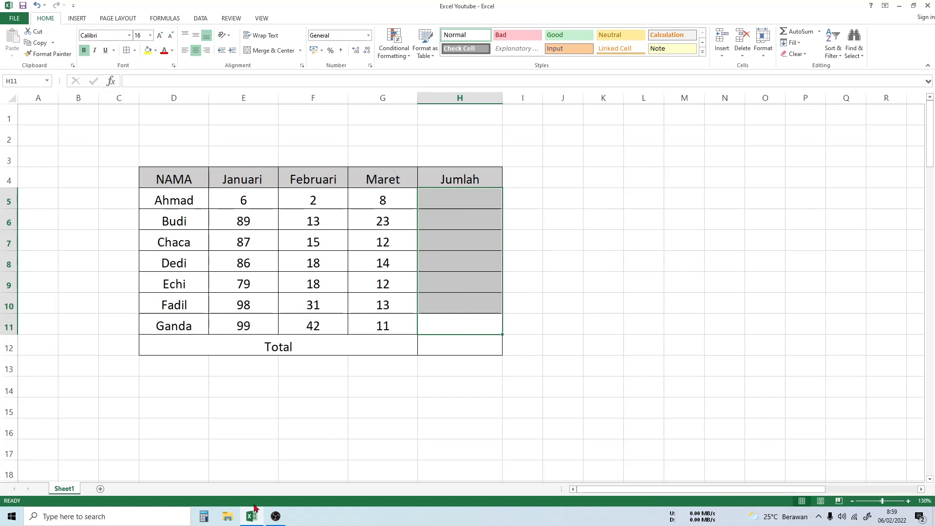
Open the workbook Persen youtube from the My Document folder on Local Disk (D:) using File Explorer.
left_click(227, 516)
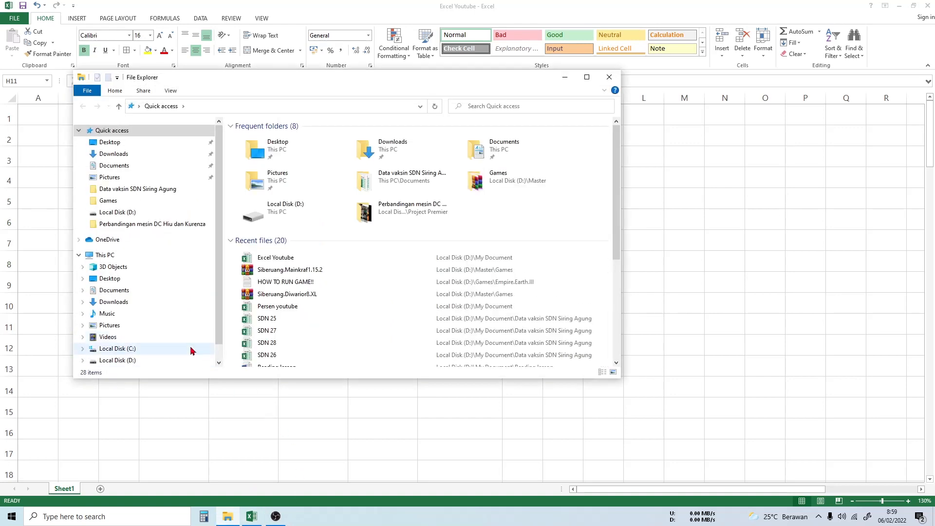
left_click(169, 360)
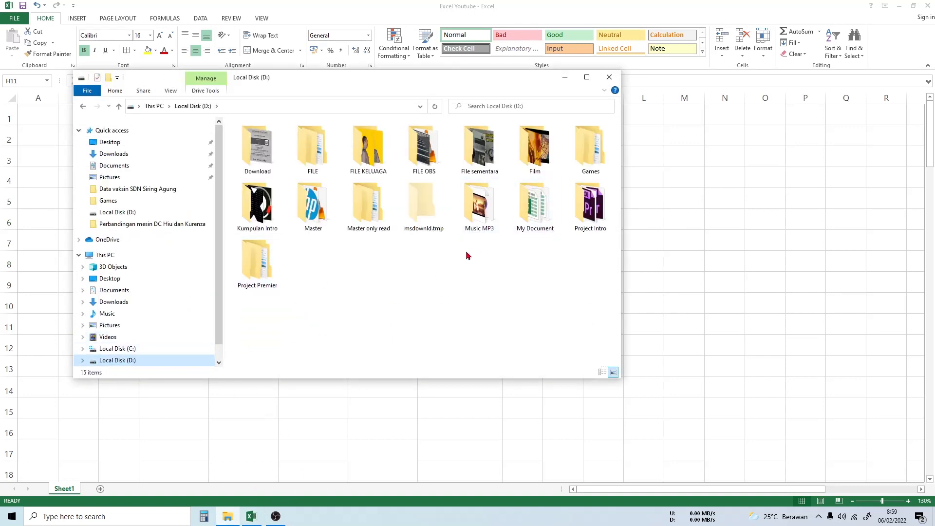
double_click(532, 227)
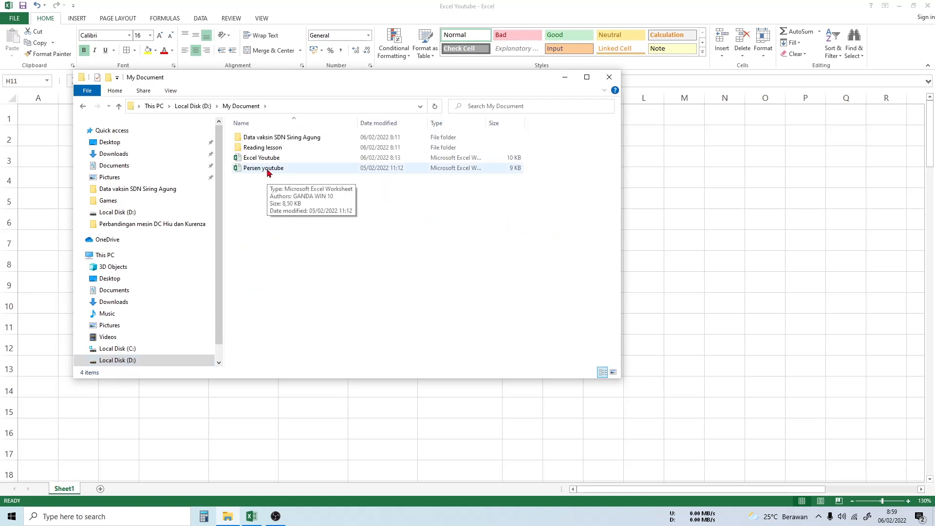
double_click(265, 169)
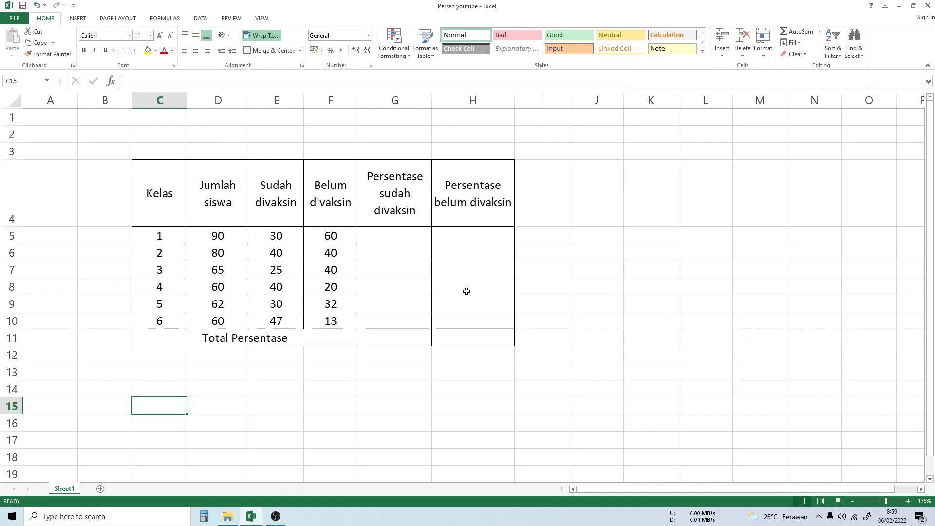
left_click(338, 439)
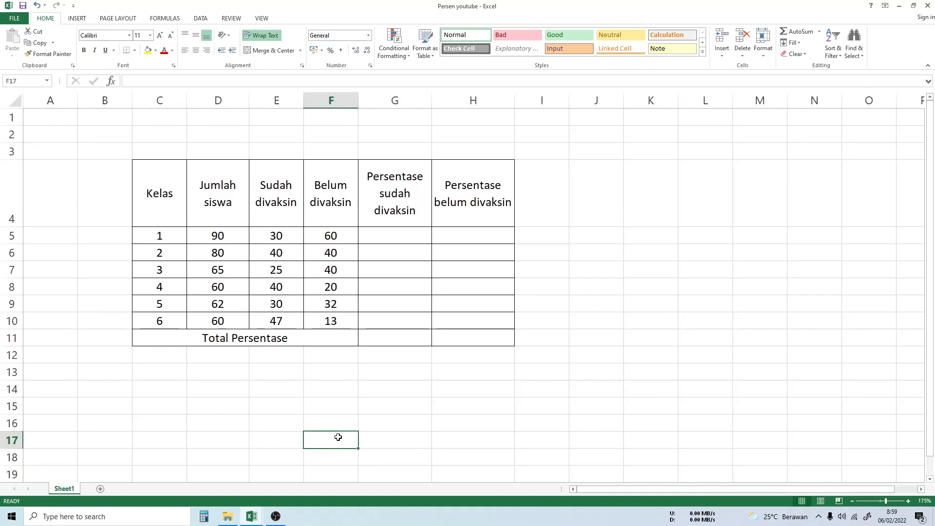
left_click(299, 384)
left_click(211, 401)
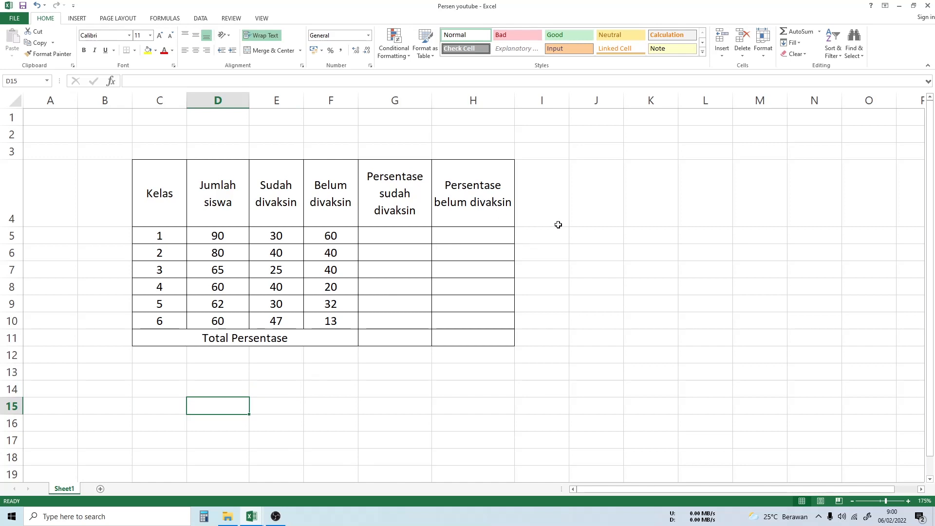
Format columns G and H, which hold the vaccinated and unvaccinated percentages, with the Percentage number format.
left_click(408, 241)
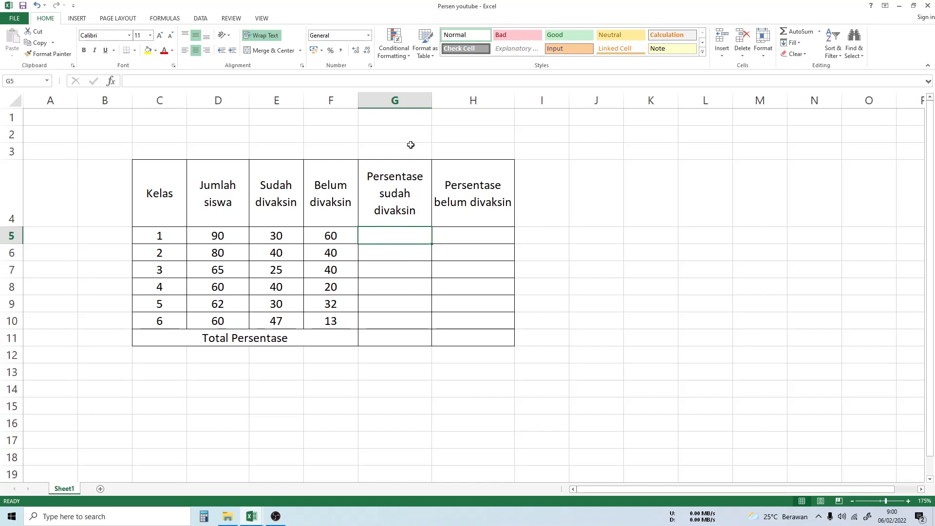
left_click(419, 98)
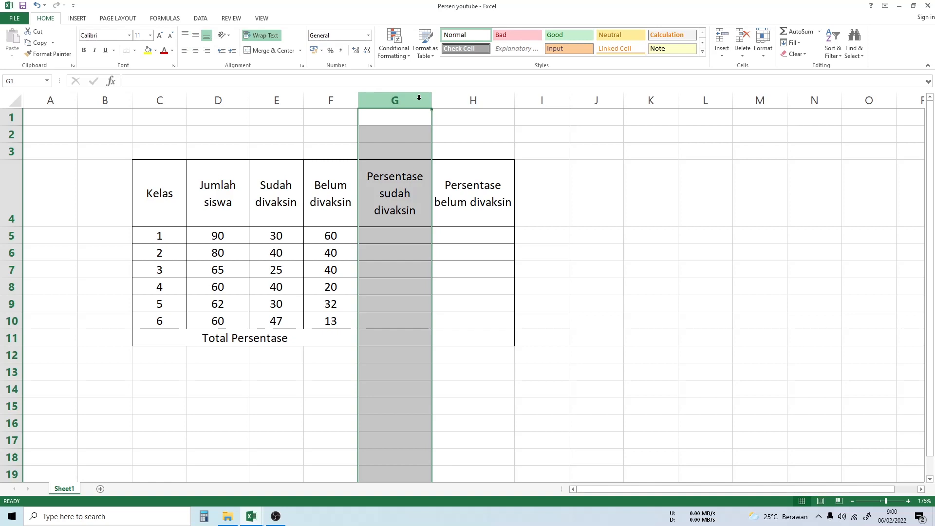
left_click(465, 99)
key("shift+Left")
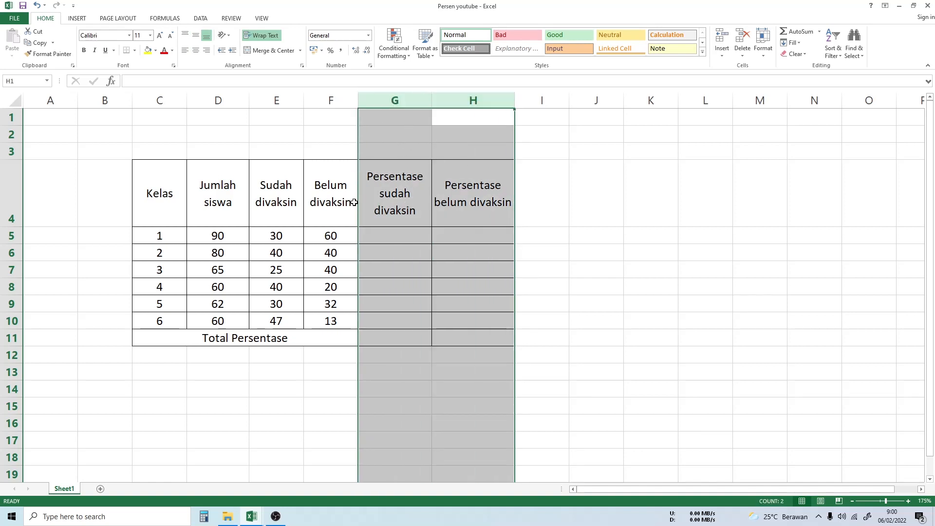
left_click(368, 36)
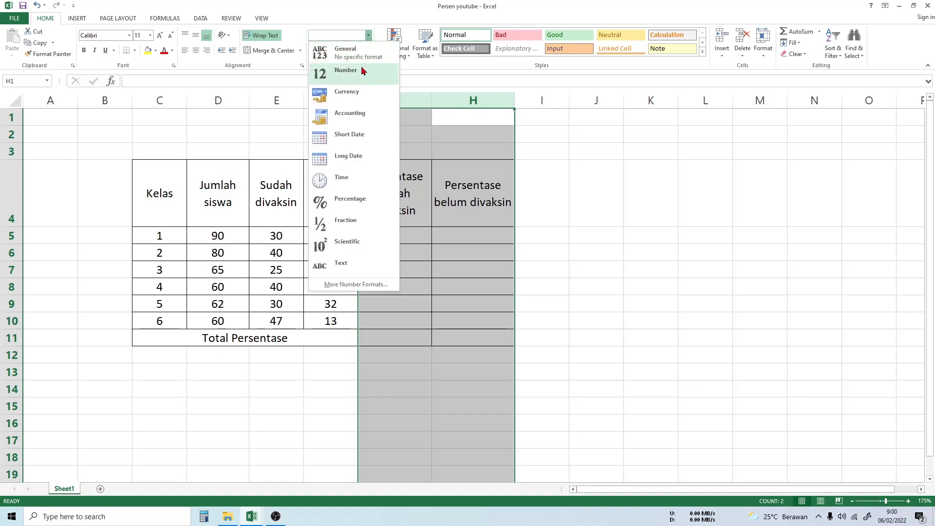
left_click(357, 204)
left_click(566, 188)
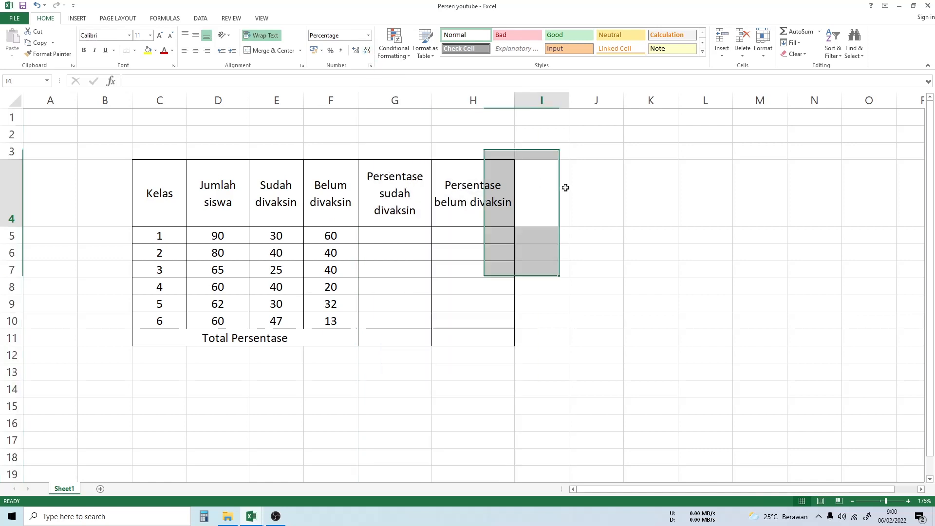
left_click(390, 235)
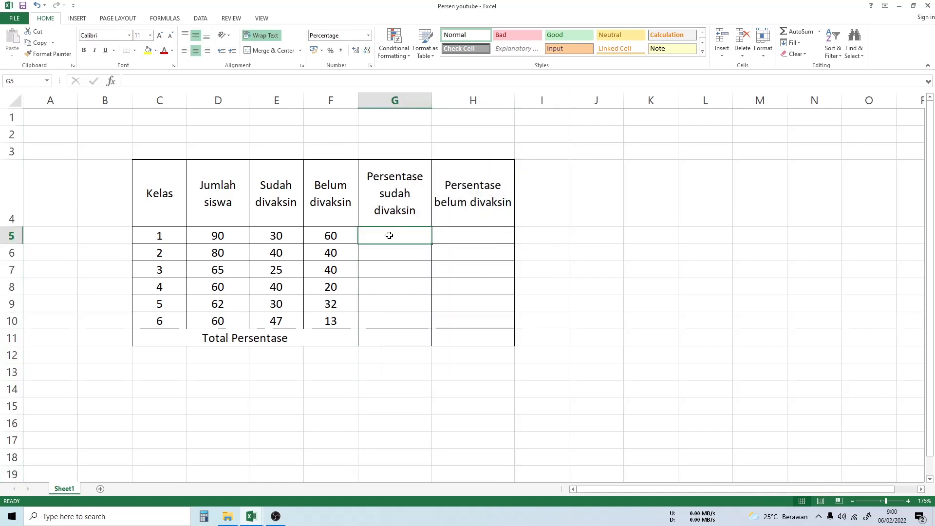
Enter the formula =E5/D5 in G5 to calculate the vaccinated percentage for class 1.
left_click(424, 202)
left_click(470, 224)
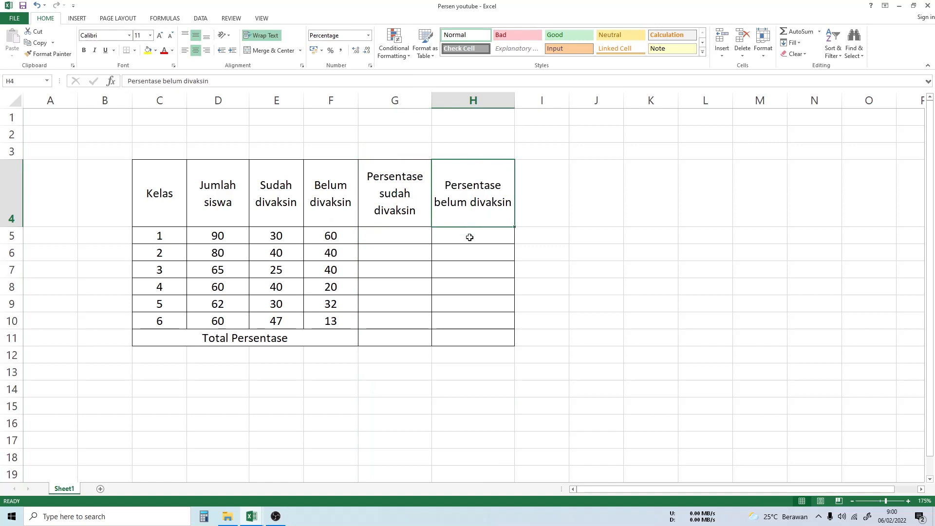
left_click(469, 237)
left_click(404, 230)
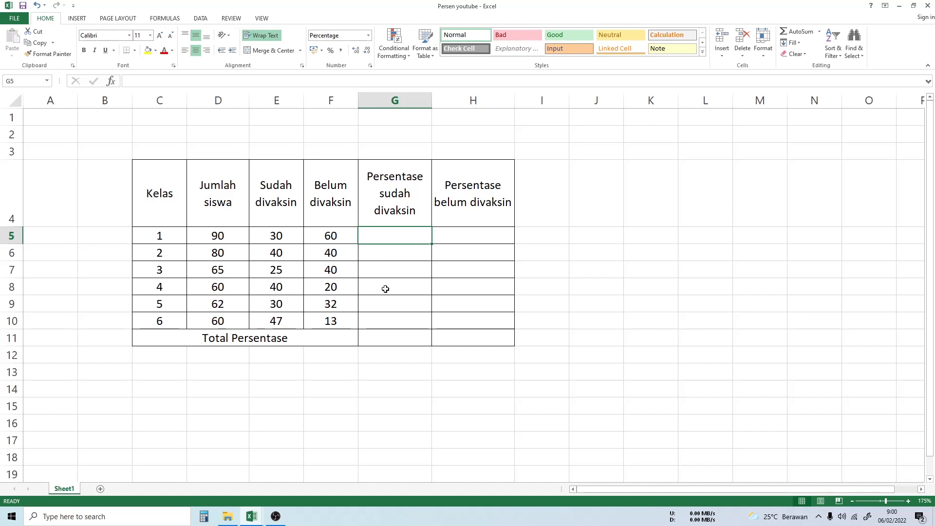
type("=")
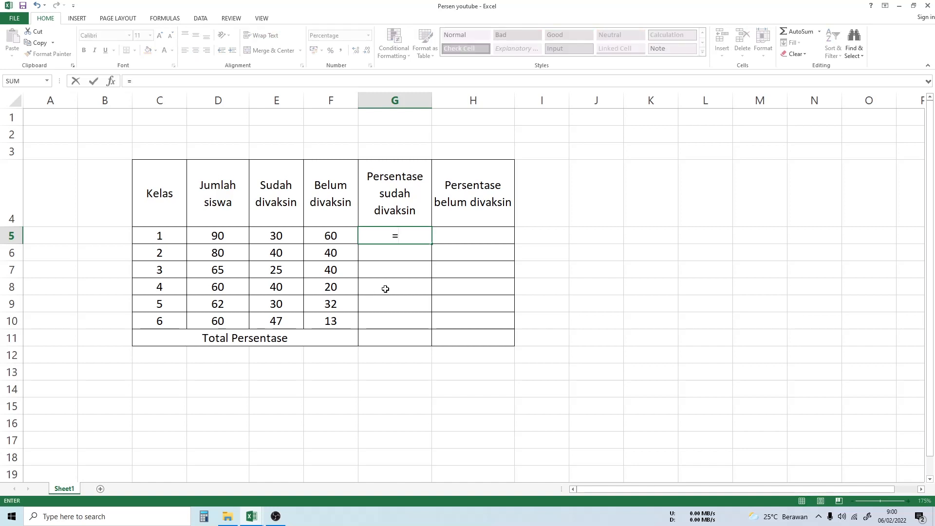
left_click(276, 235)
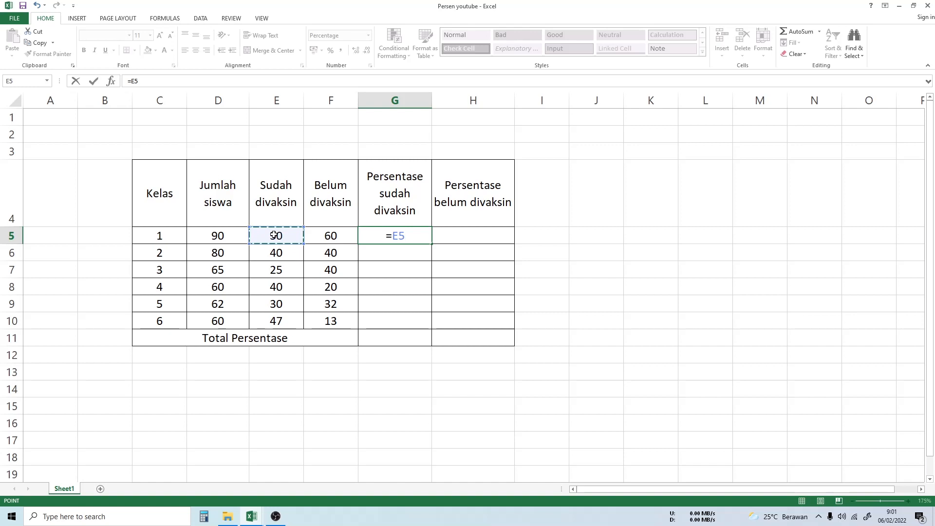
type("/")
left_click(238, 235)
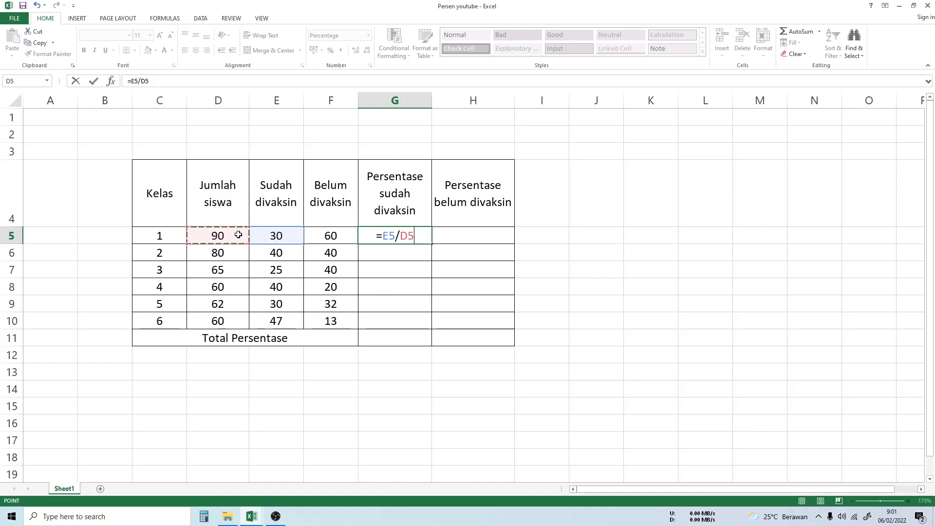
key("Return")
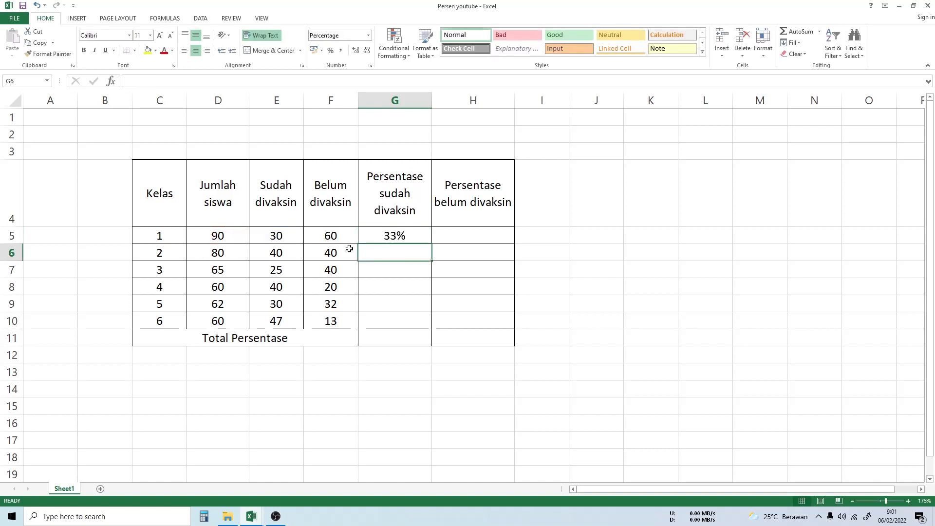
Set G5's Percentage format to two decimal places and fill its formula down through G10.
left_click(411, 238)
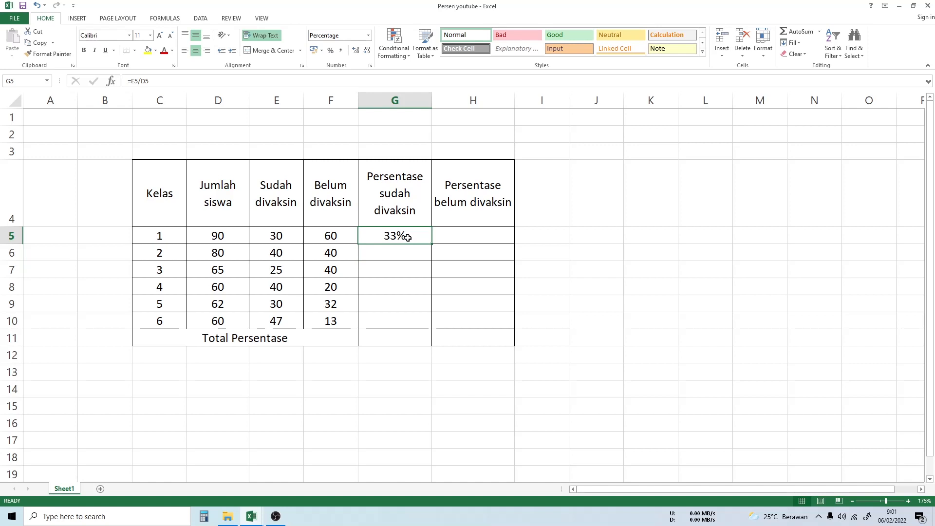
left_click(369, 36)
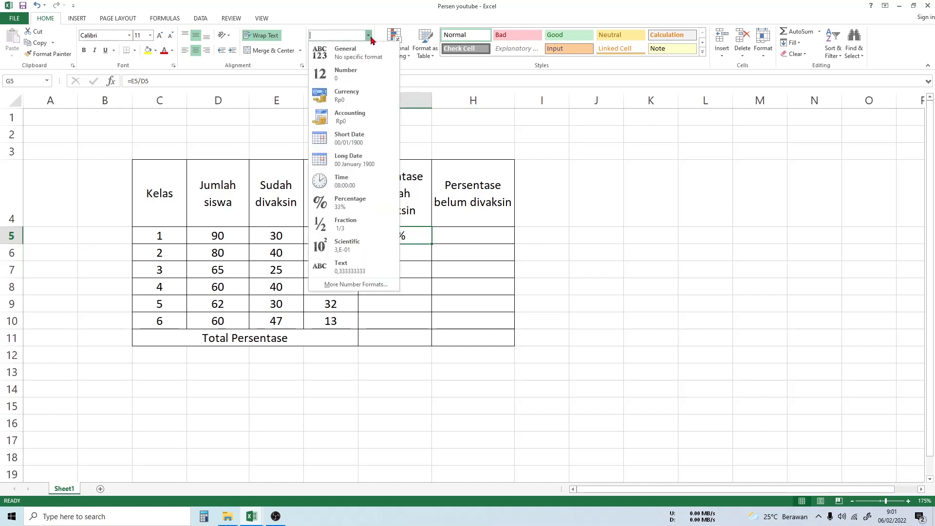
left_click(380, 288)
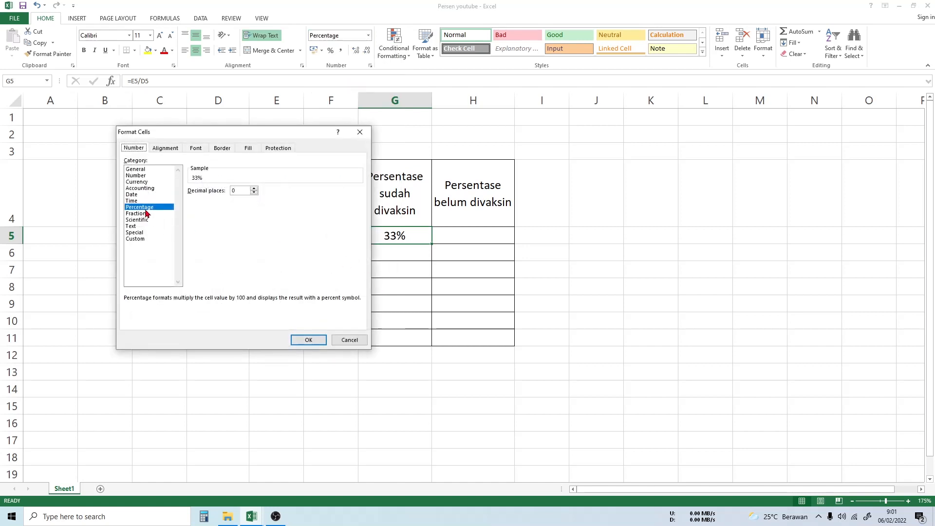
left_click(254, 189)
left_click(307, 341)
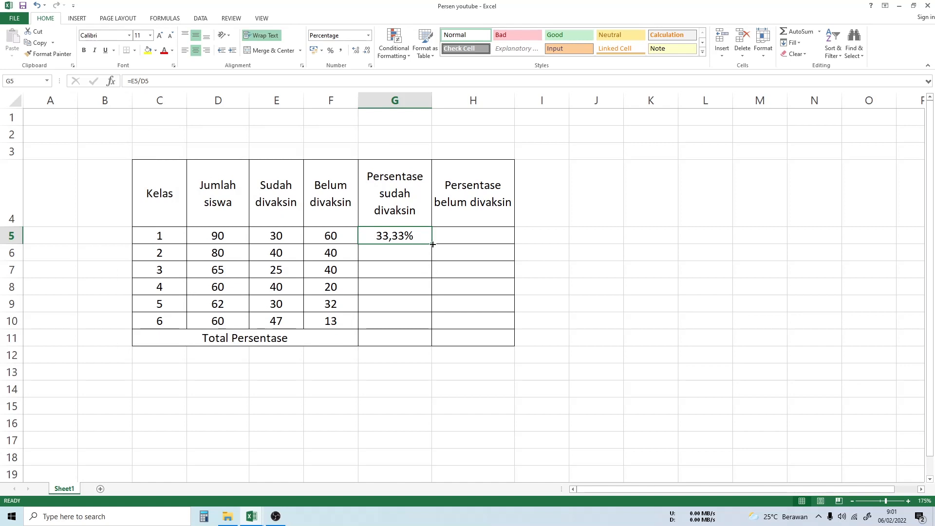
left_click_drag(432, 243, 433, 334)
left_click(459, 403)
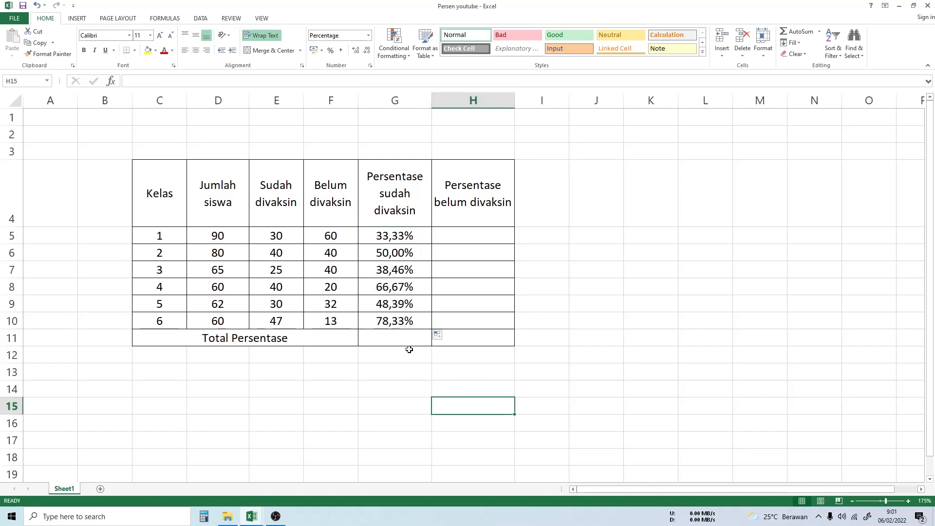
Enter the unvaccinated percentage formula =F5/D5 in H5 and fill it down through H10.
left_click(486, 235)
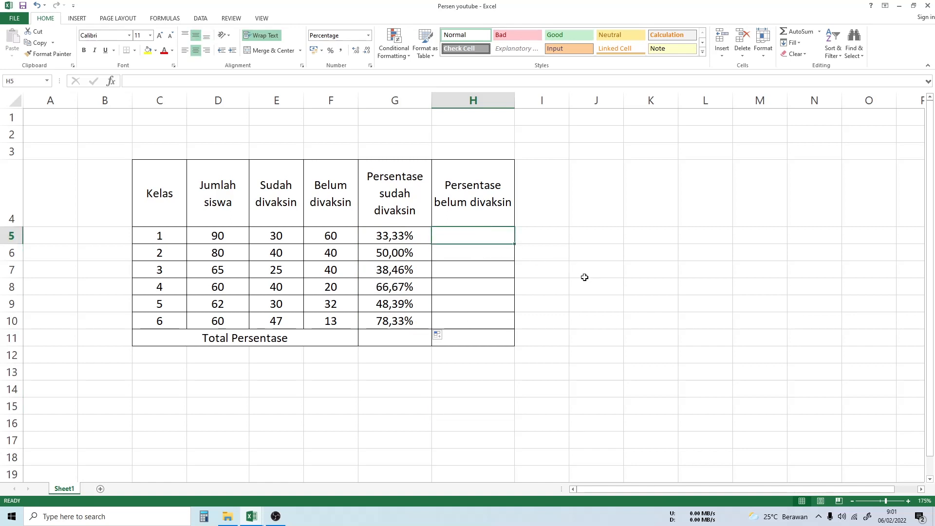
type("=")
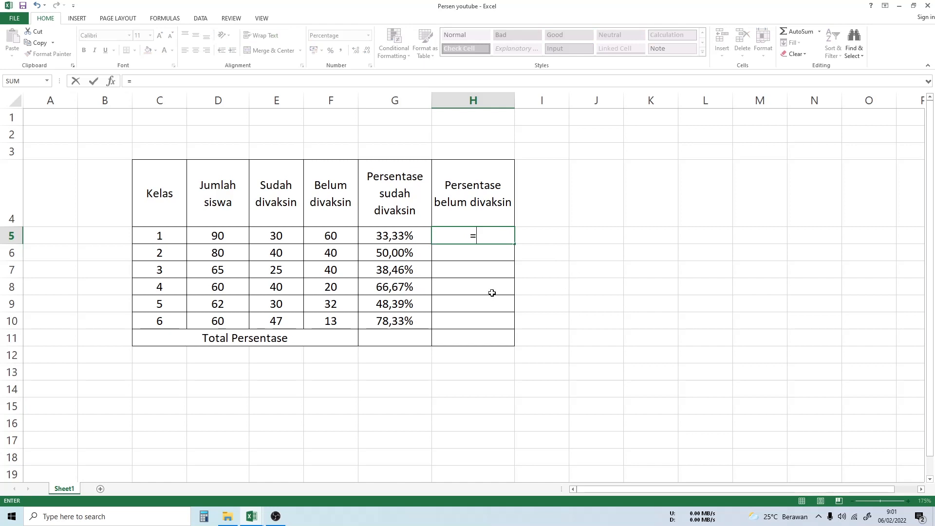
left_click(331, 235)
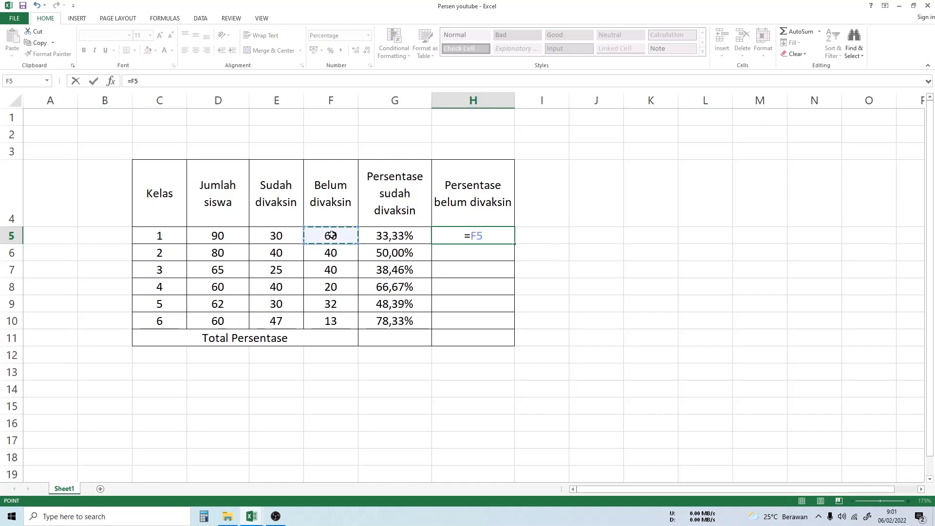
type("/")
left_click(221, 236)
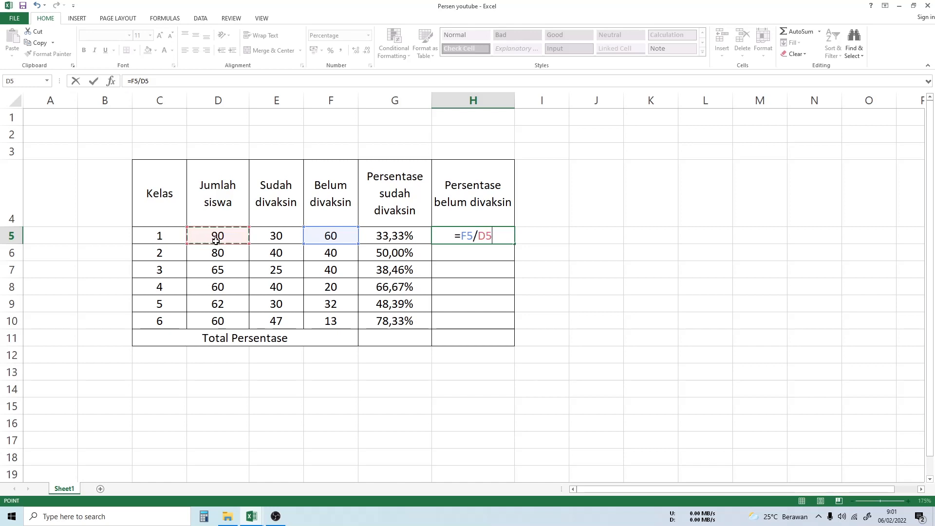
key("Return")
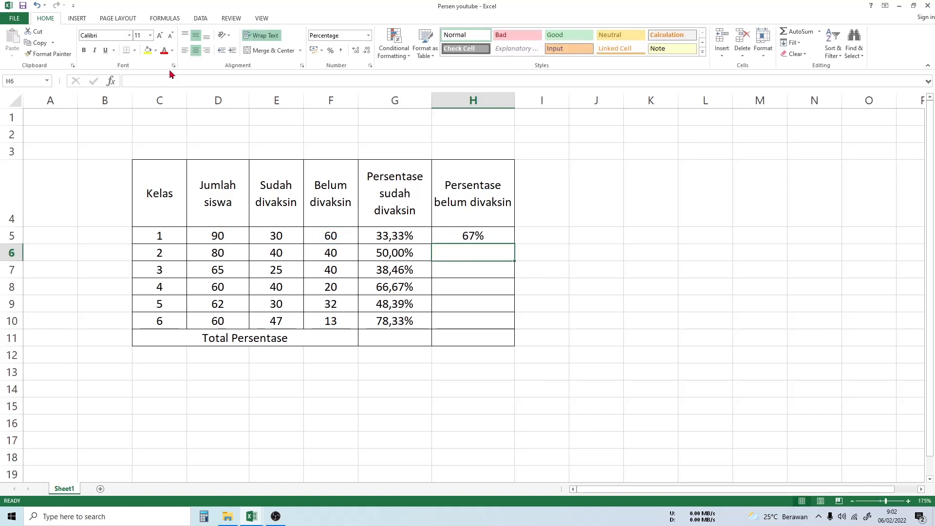
left_click(506, 238)
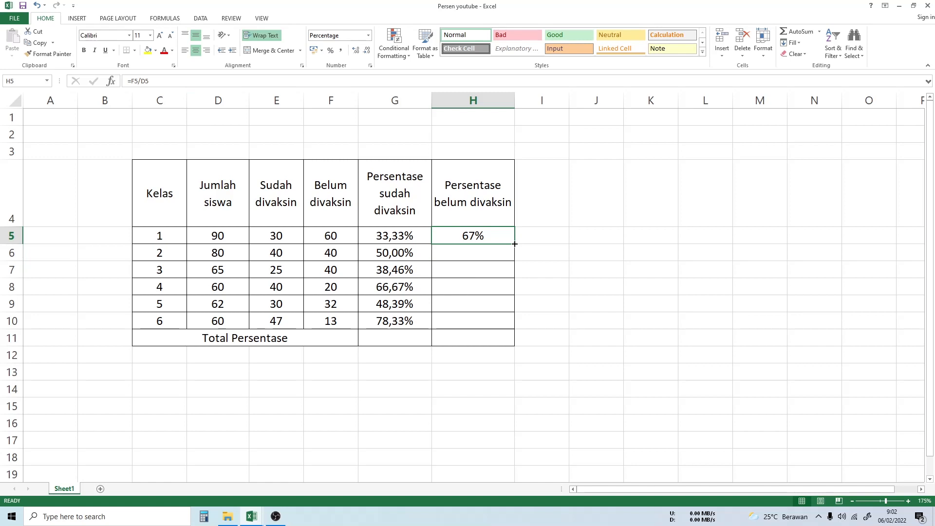
left_click_drag(515, 243, 516, 334)
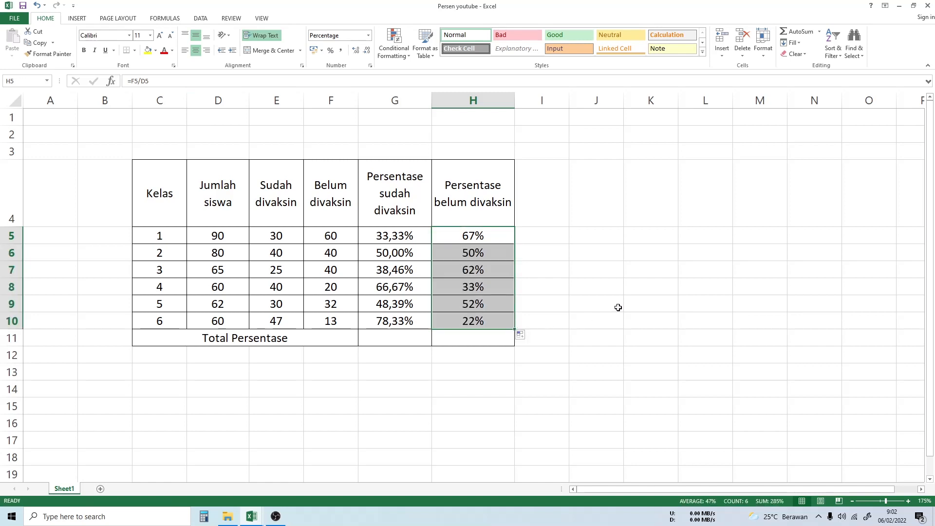
left_click(618, 307)
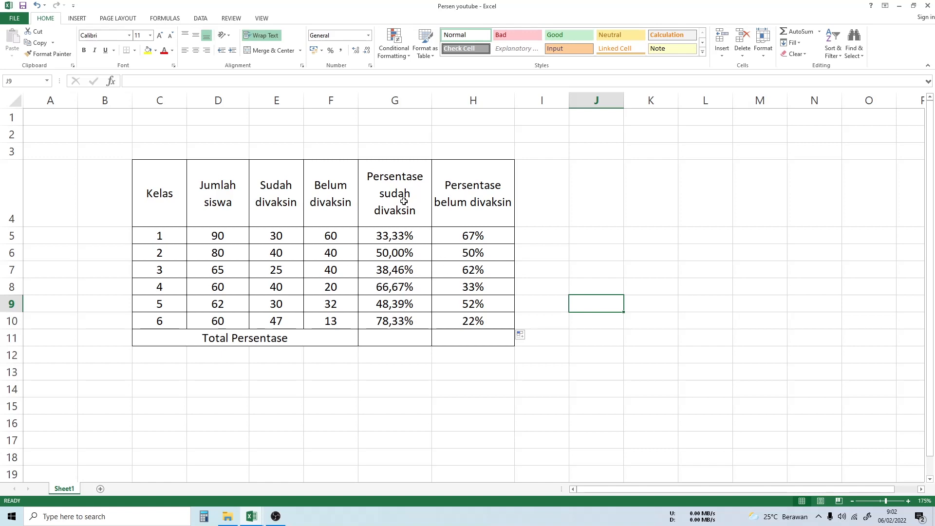
Change the number format of H5, class 1's unvaccinated percentage, to General.
left_click(485, 237)
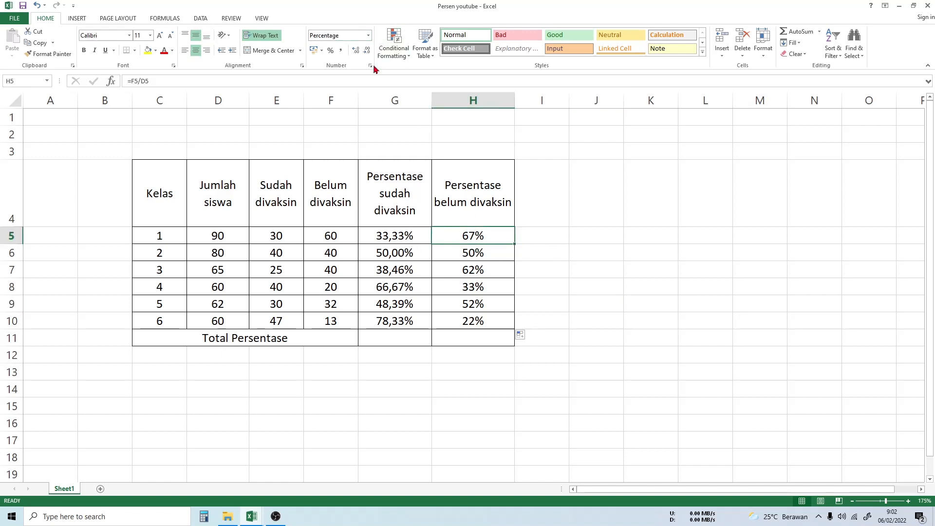
left_click(345, 239)
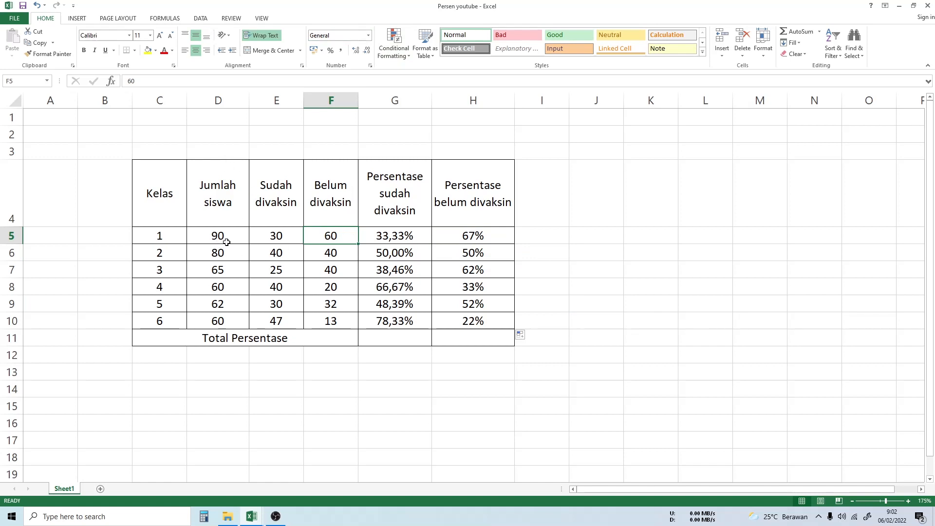
left_click(471, 236)
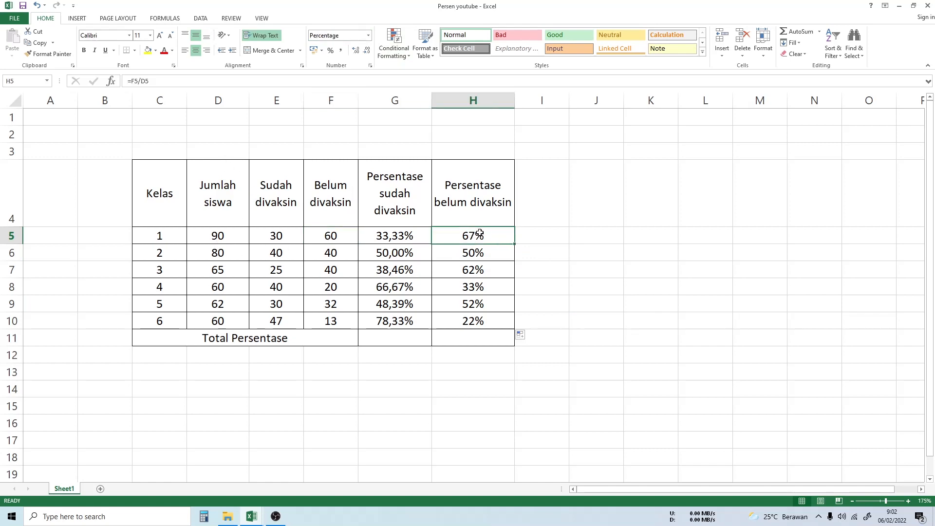
left_click(368, 36)
left_click(369, 53)
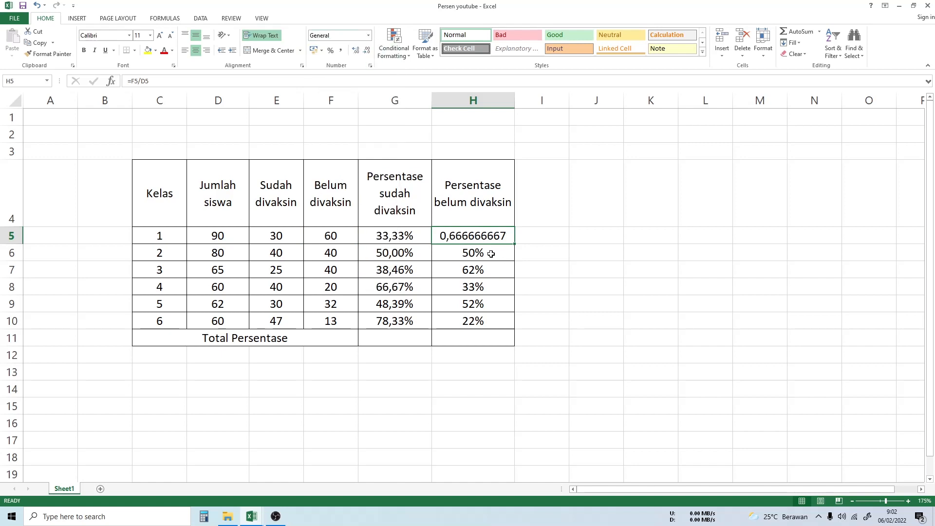
Enter the formula =F5/D5 in the empty cell J5 outside the table and format the cell as Percentage.
left_click(599, 237)
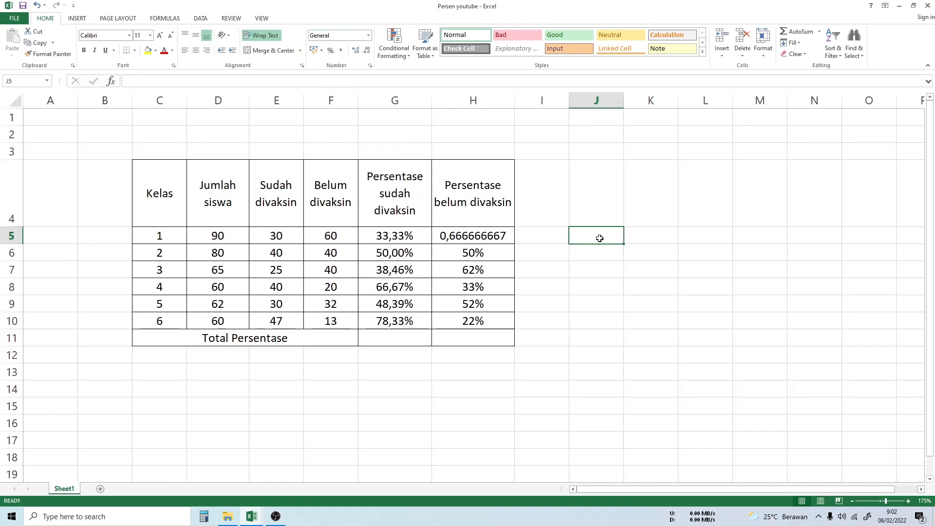
type("=")
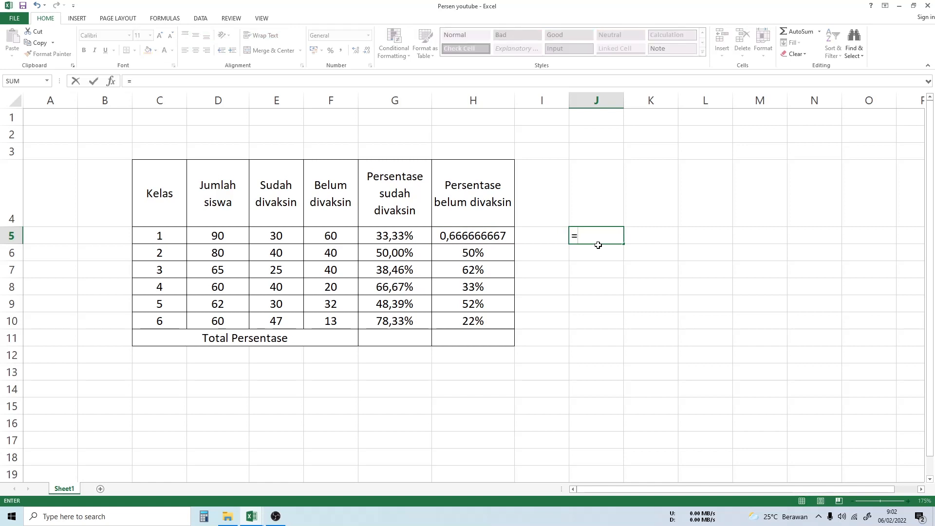
left_click(336, 237)
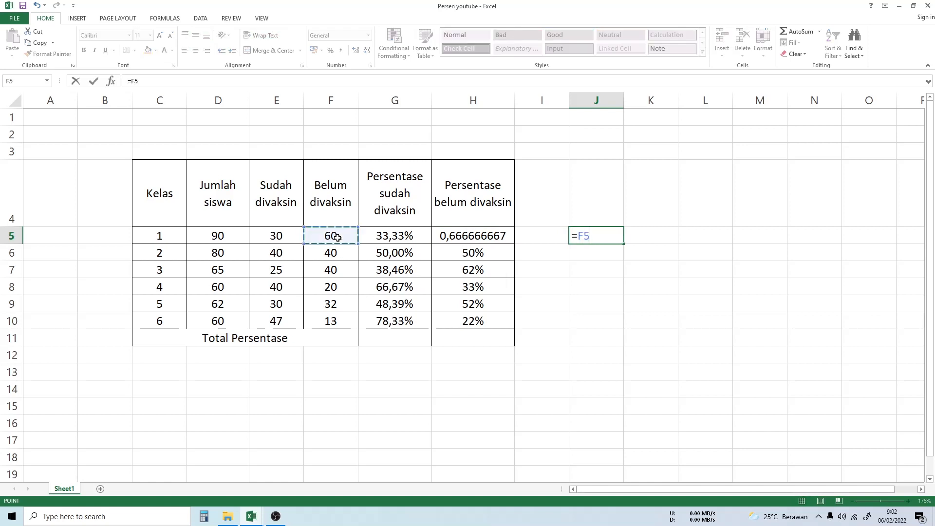
type("/")
left_click(234, 240)
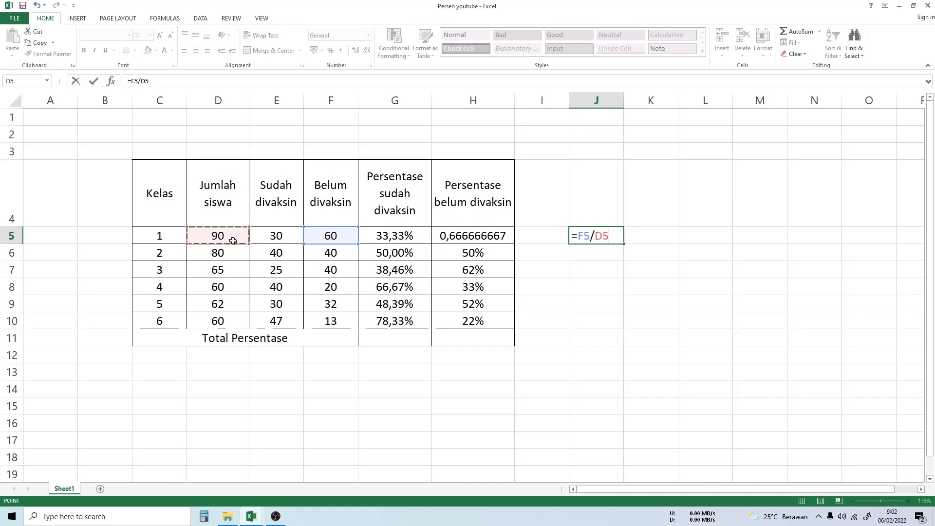
key("Return")
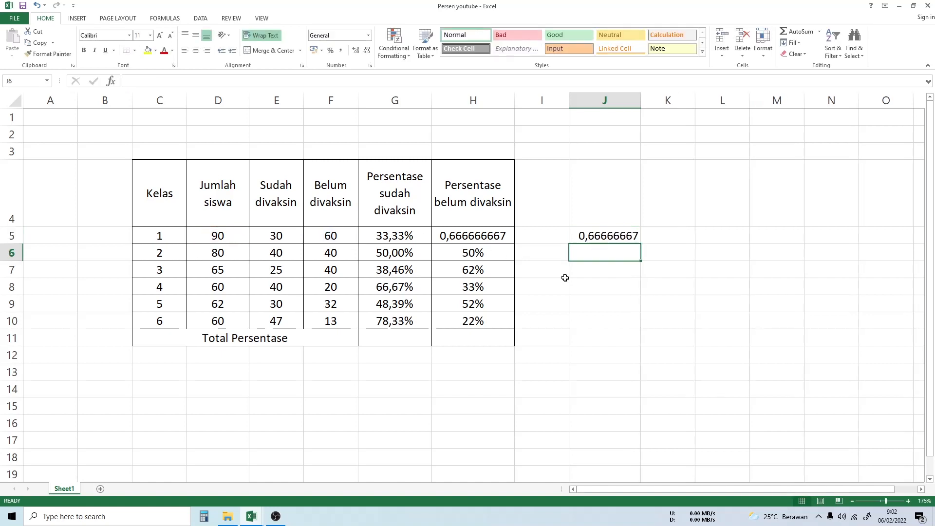
left_click(618, 240)
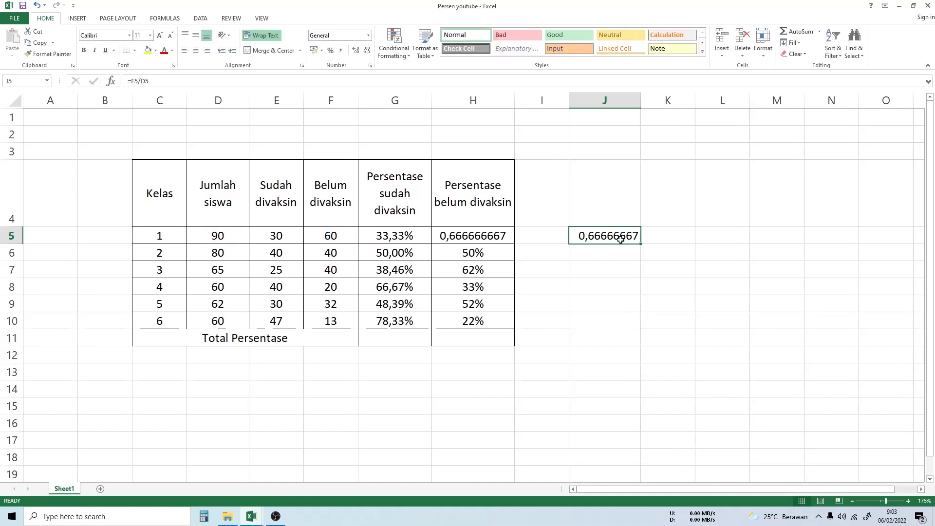
left_click(369, 36)
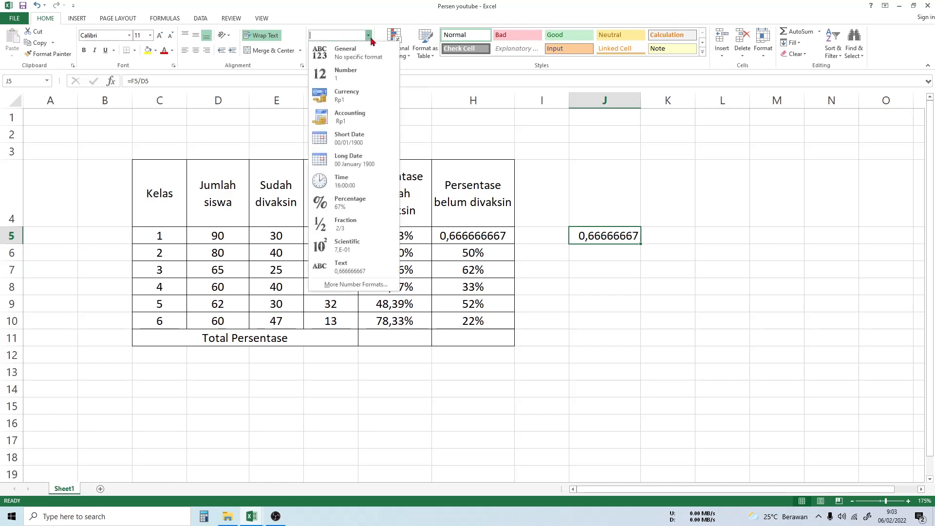
left_click(360, 203)
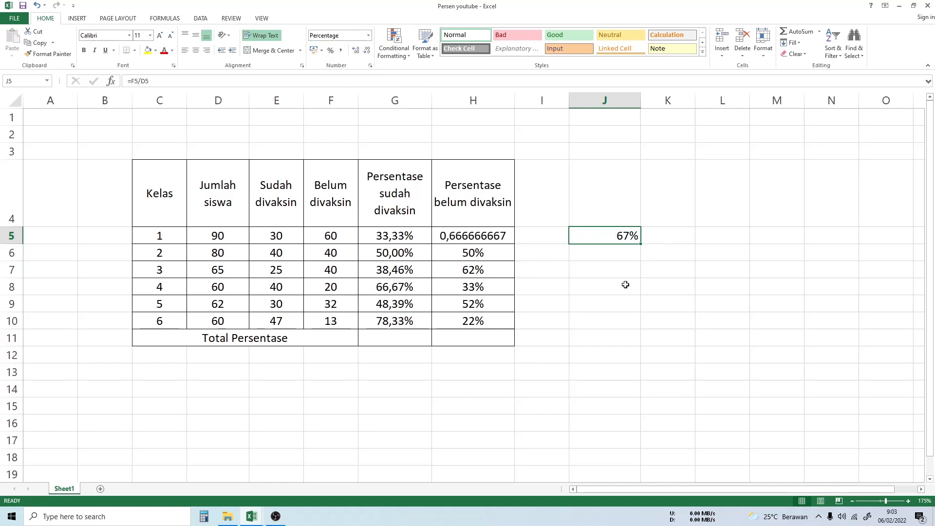
Clear the trial percentage formula from J5.
left_click(616, 278)
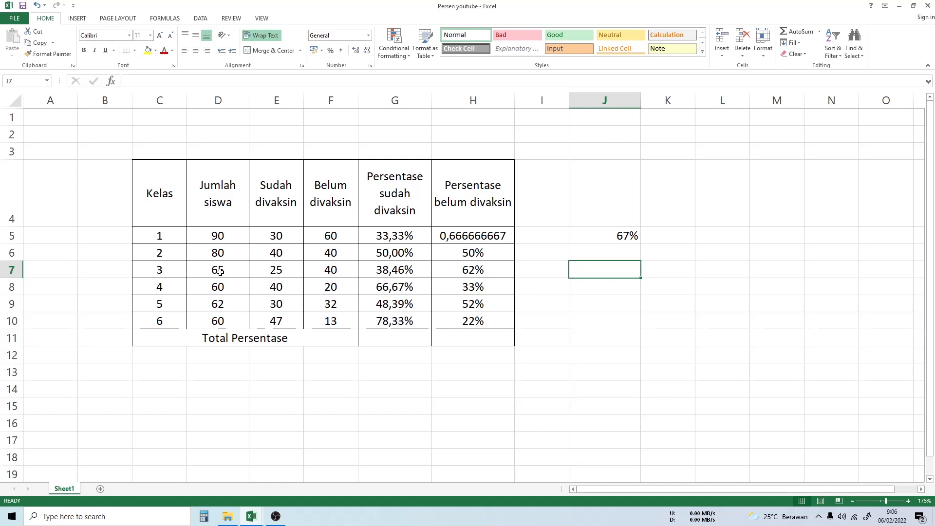
left_click(621, 238)
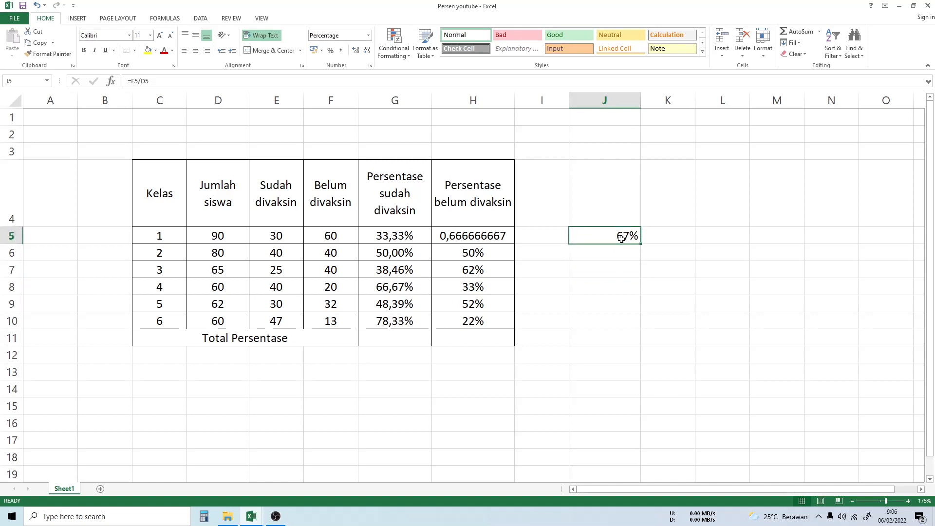
key("Delete")
Enter the trial value 0,65 in the empty cell J7 outside the table.
left_click(231, 271)
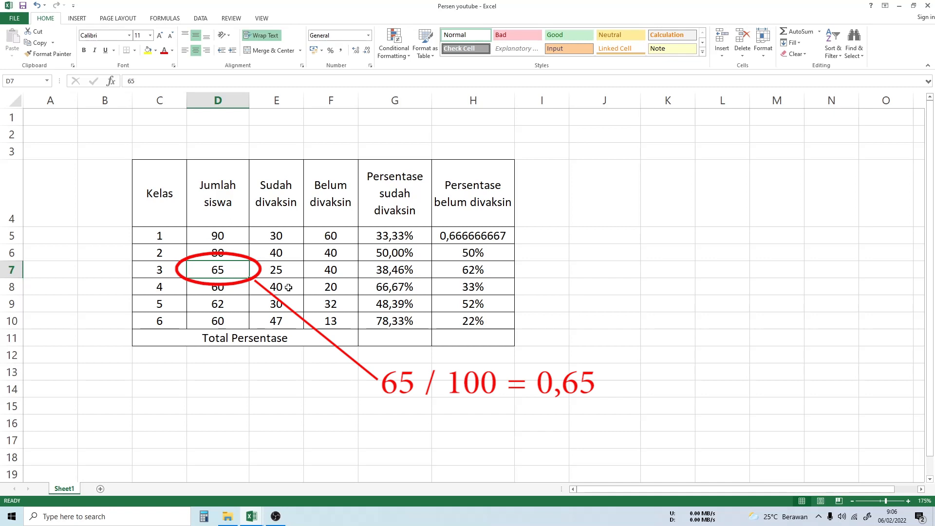
left_click(611, 277)
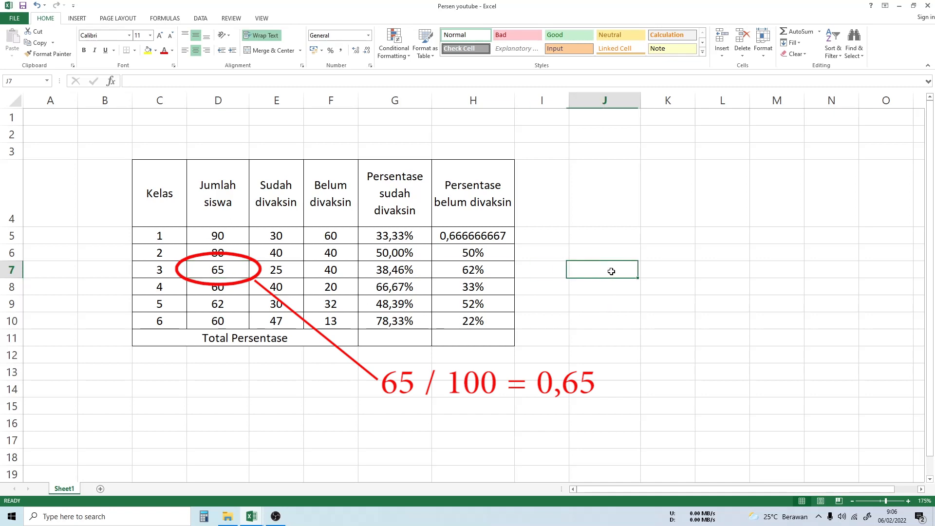
type("0")
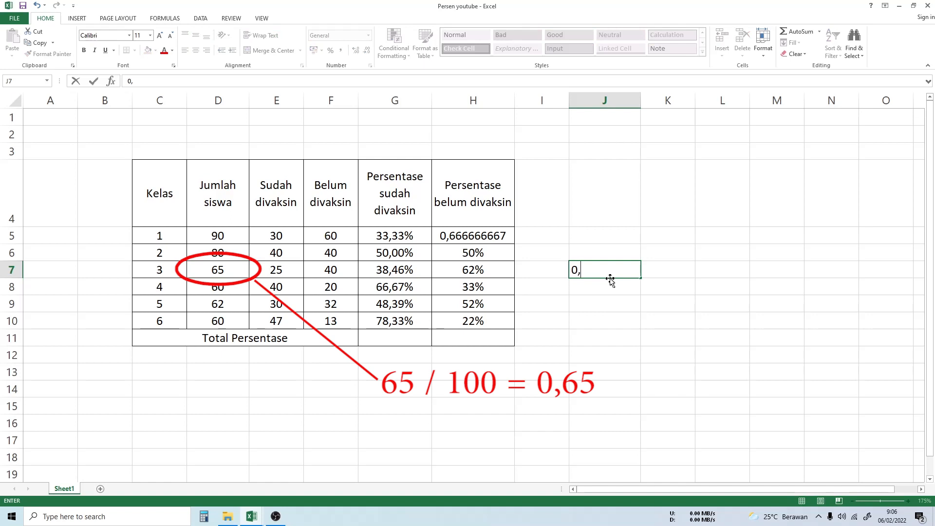
type(",65")
Replace the trial value in J7 with 38,46.
left_click_drag(617, 275, 539, 263)
key("BackSpace")
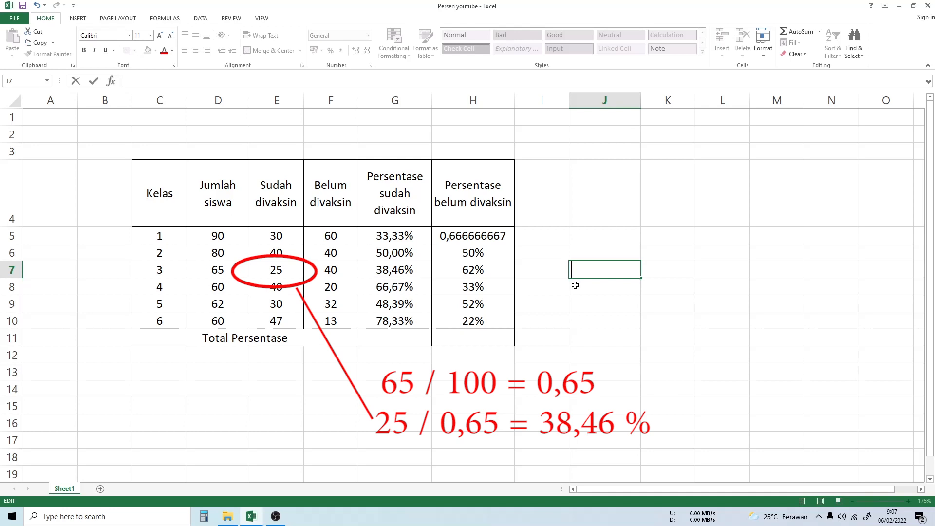
type("38,46")
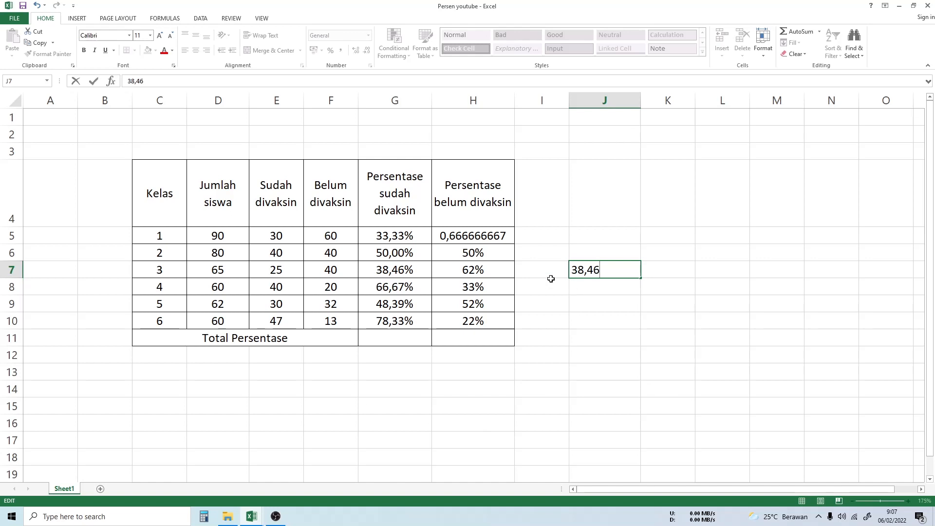
left_click(394, 267)
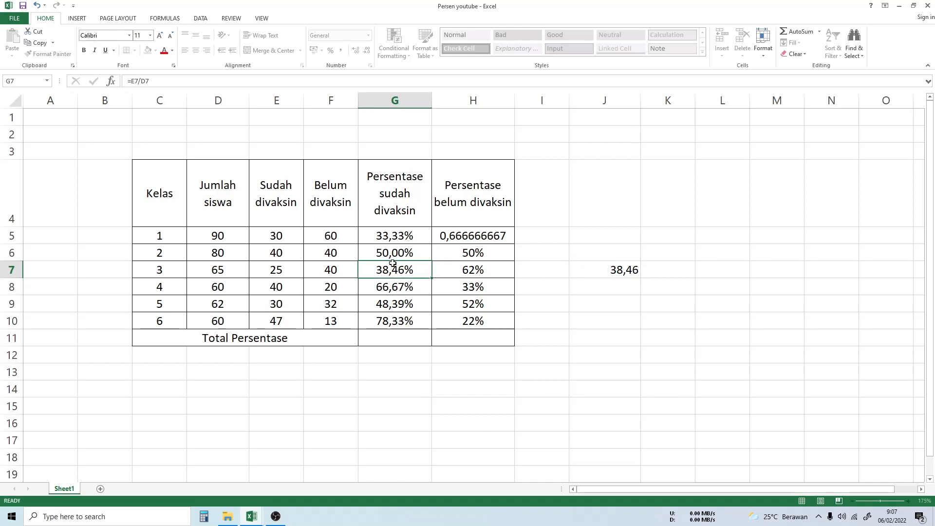
Compare the plain number in J7 with the calculated percentages in G7 and G5, and clear J7.
left_click(626, 271)
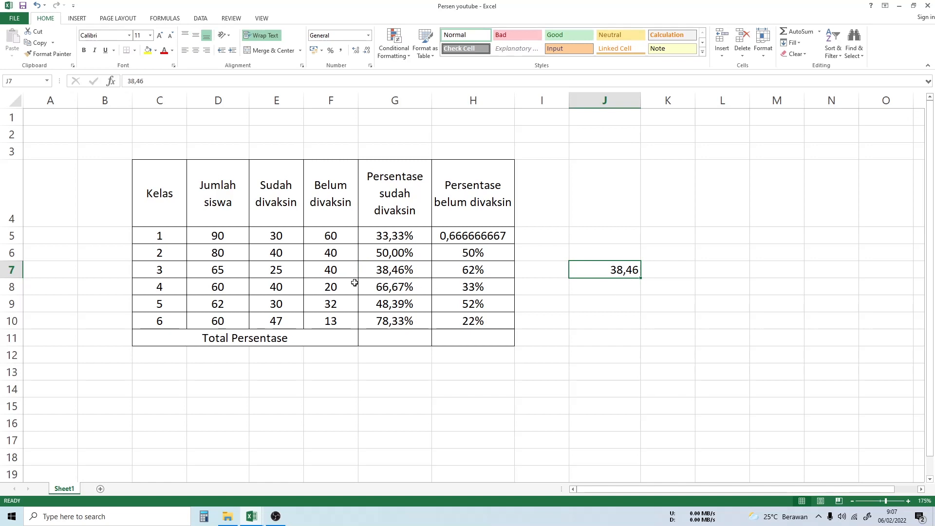
left_click(397, 273)
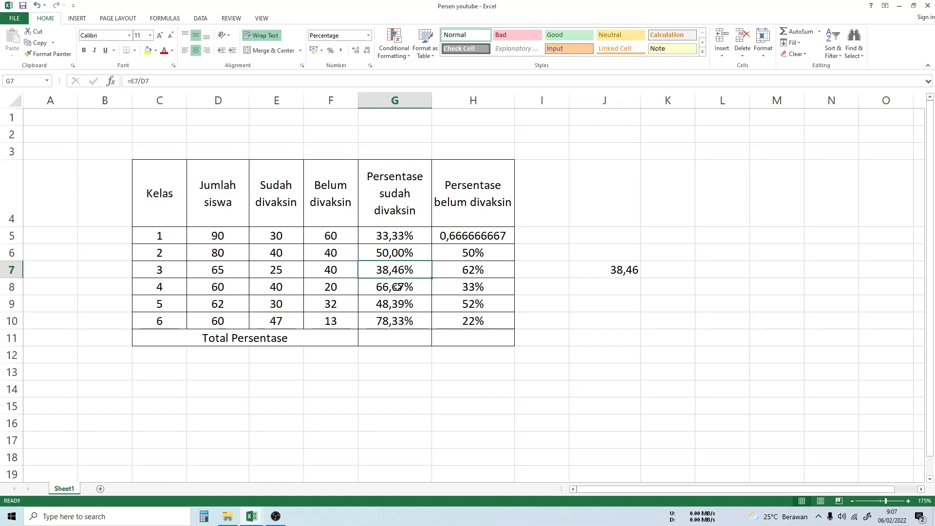
left_click(611, 275)
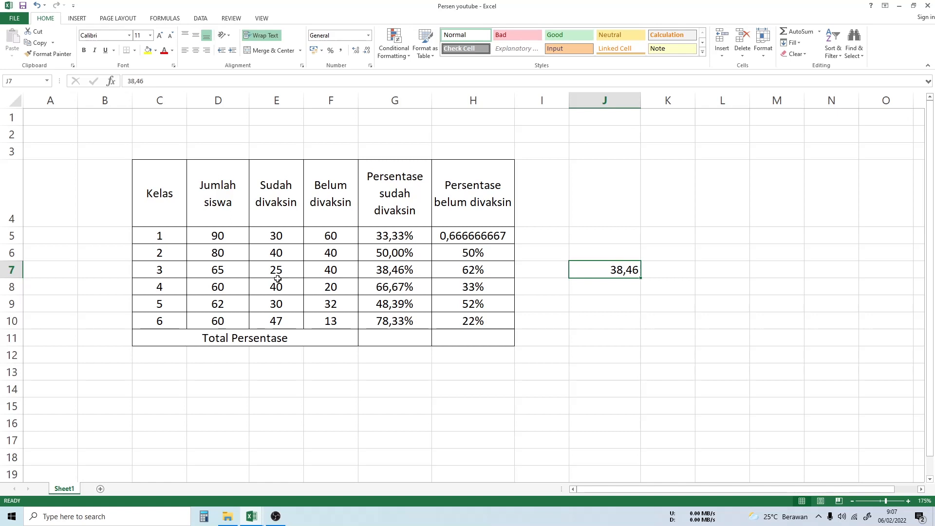
key("Down")
key("Down")
key("Right")
left_click(403, 237)
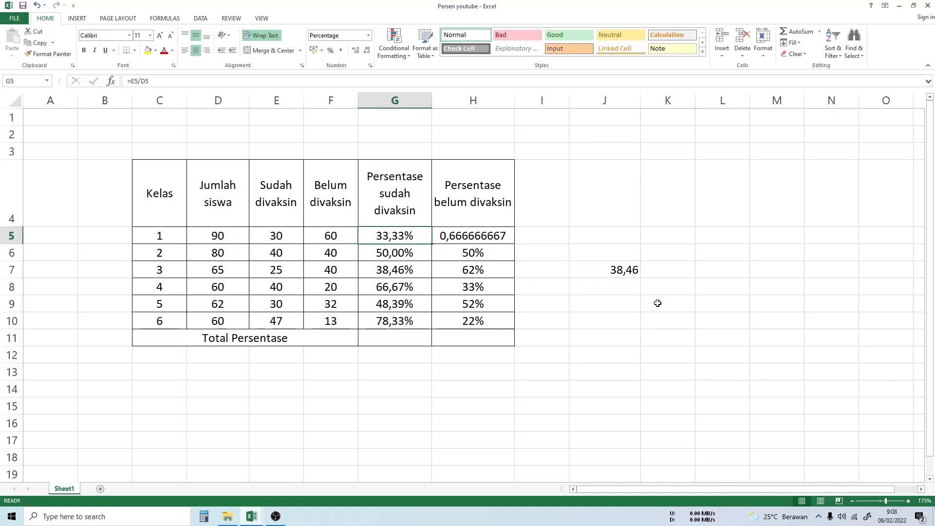
left_click(615, 268)
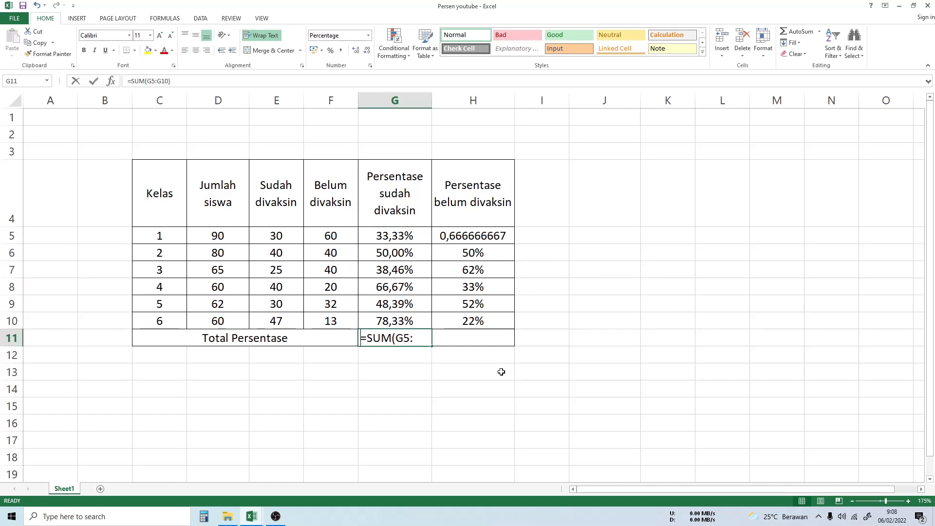
Enter the formula =AVERAGE(G5:G10) in G11 of the Total Persentase row and keep that cell selected.
type("=")
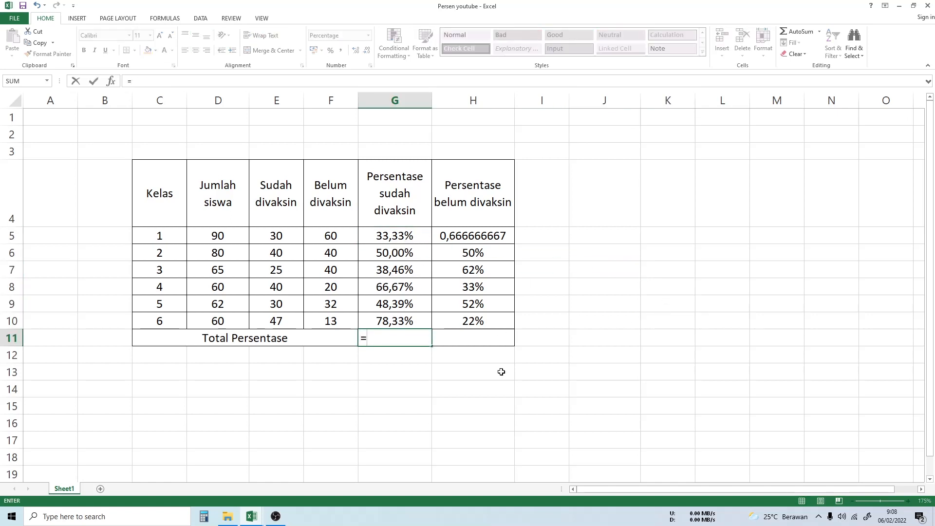
type("aver")
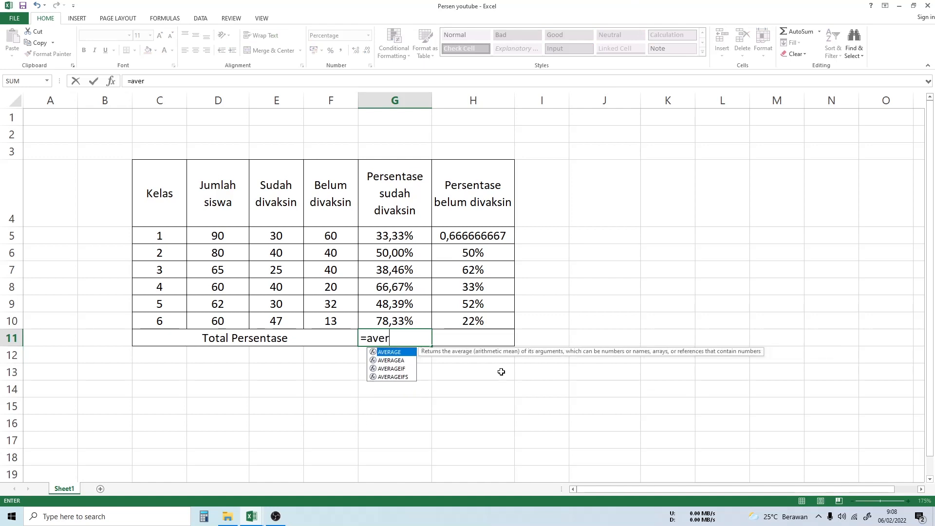
type("age(")
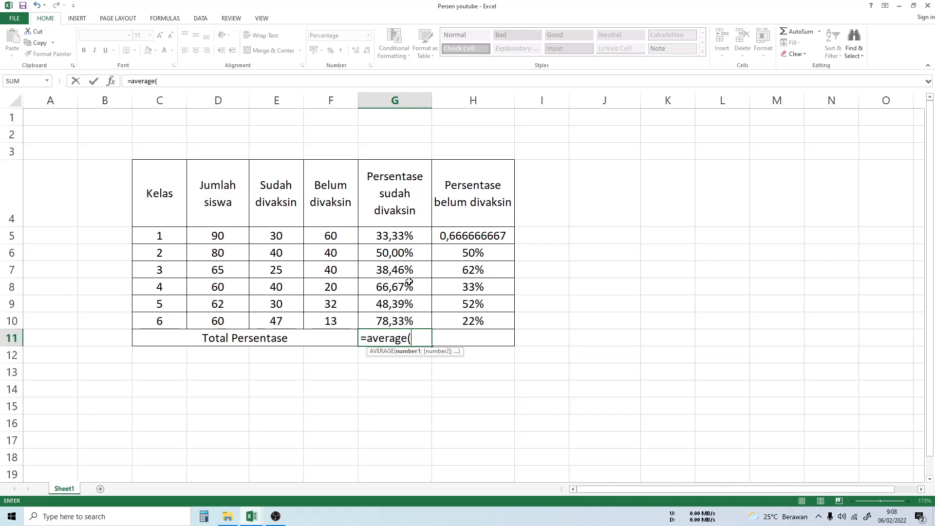
left_click(406, 239)
left_click_drag(432, 244, 433, 324)
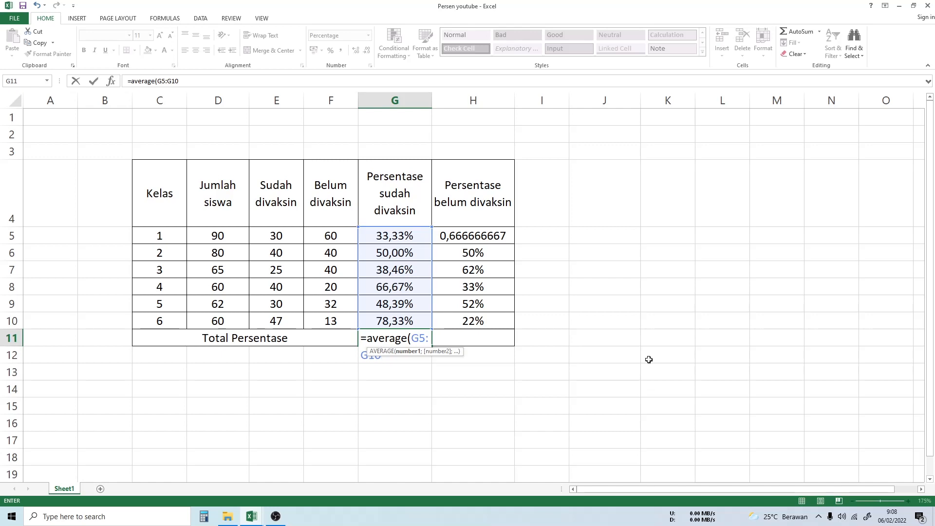
type(")")
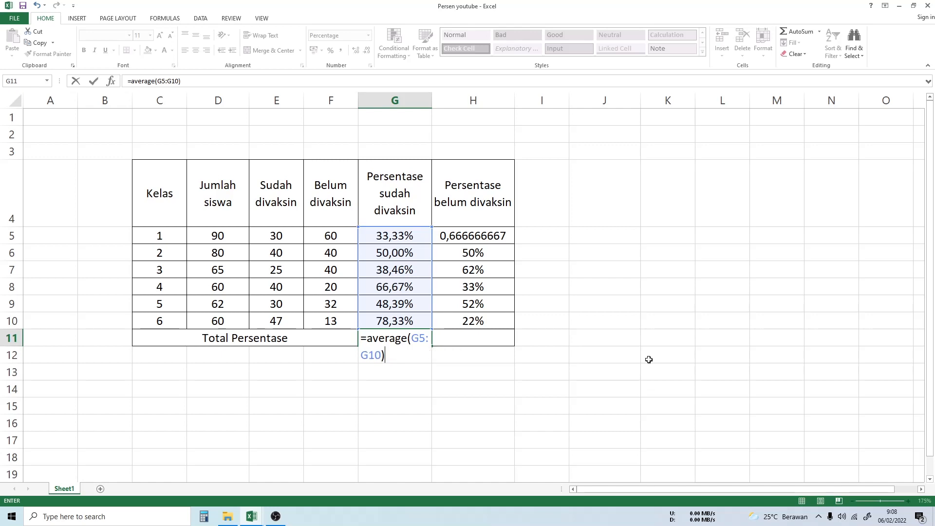
key("Return")
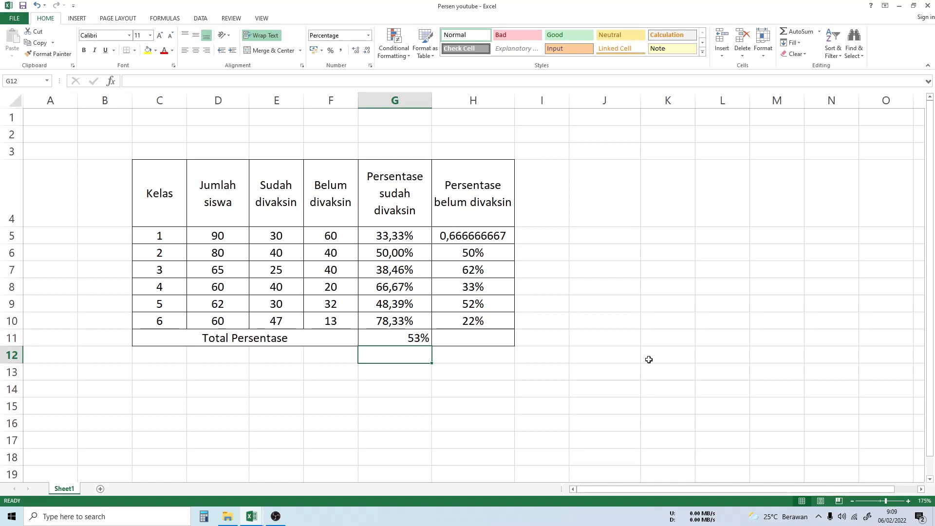
left_click(395, 334)
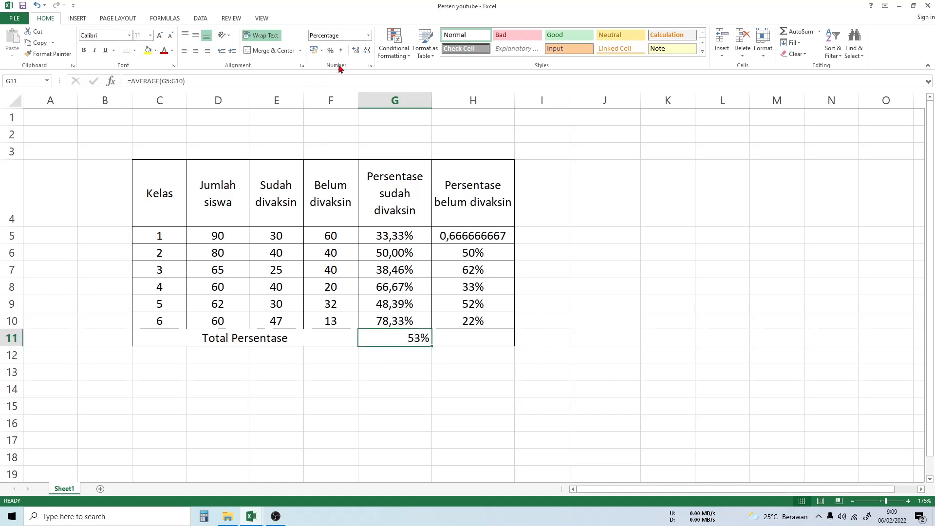
left_click(368, 35)
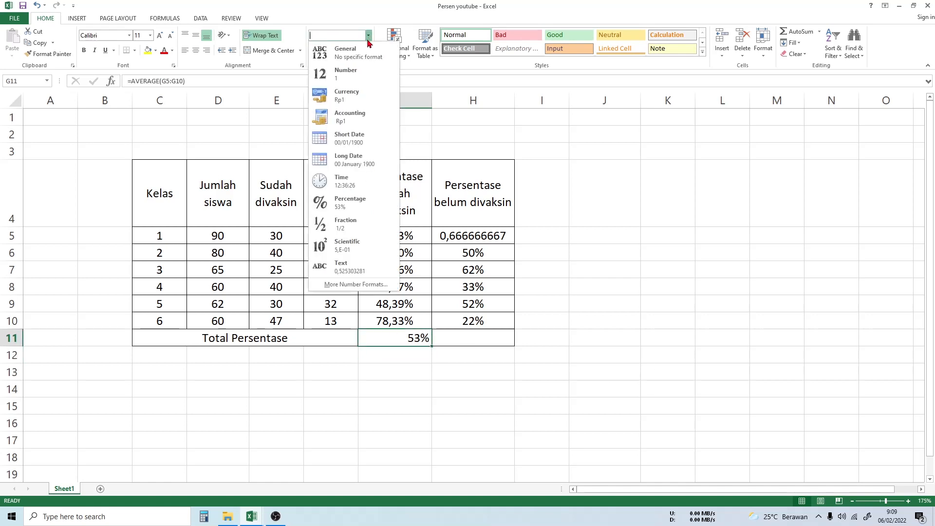
left_click(383, 289)
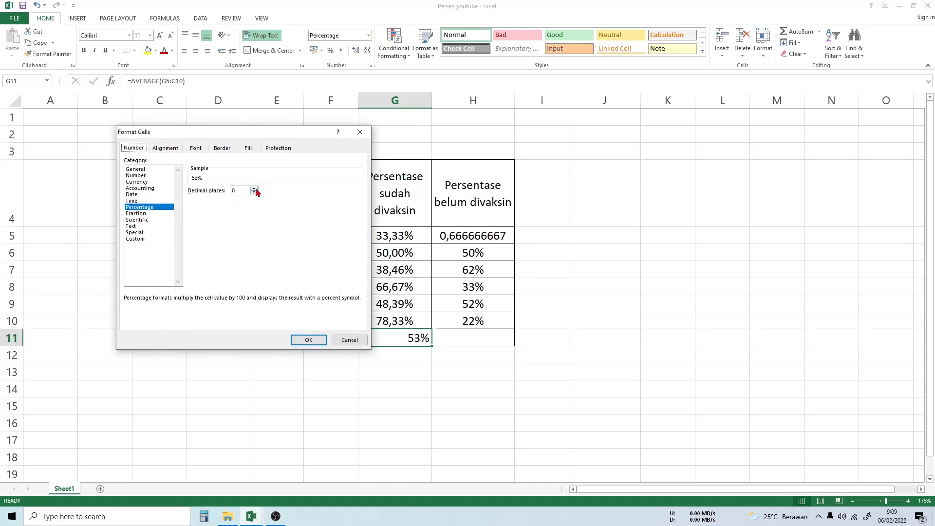
left_click(359, 132)
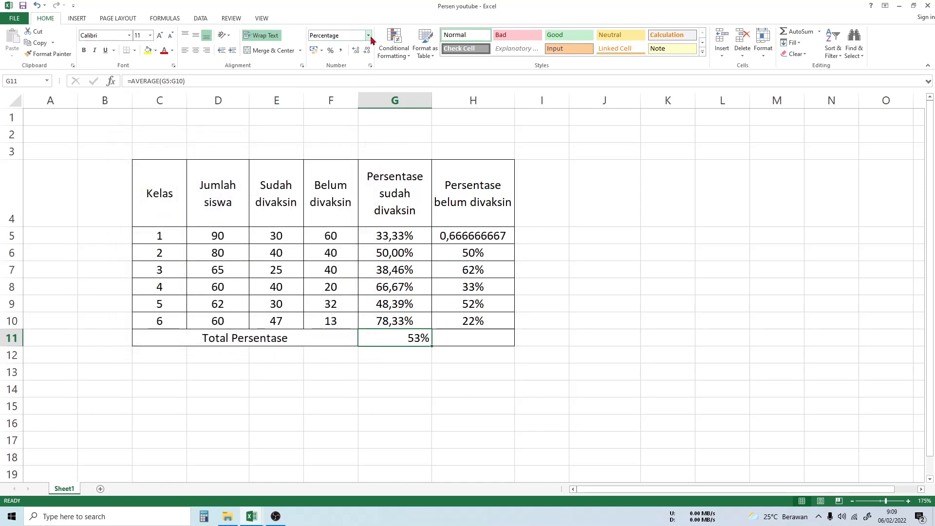
Format the average in G11 as a percentage with 2 decimal places.
left_click(369, 35)
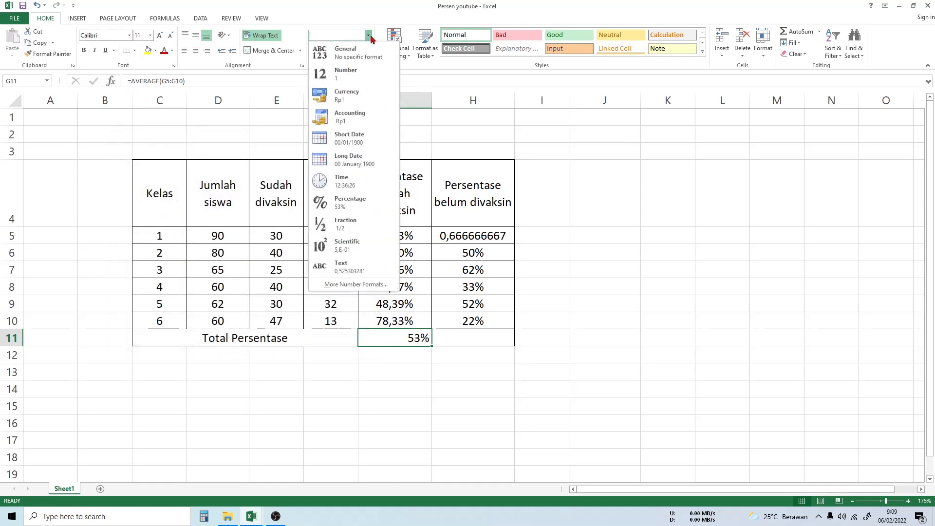
left_click(386, 286)
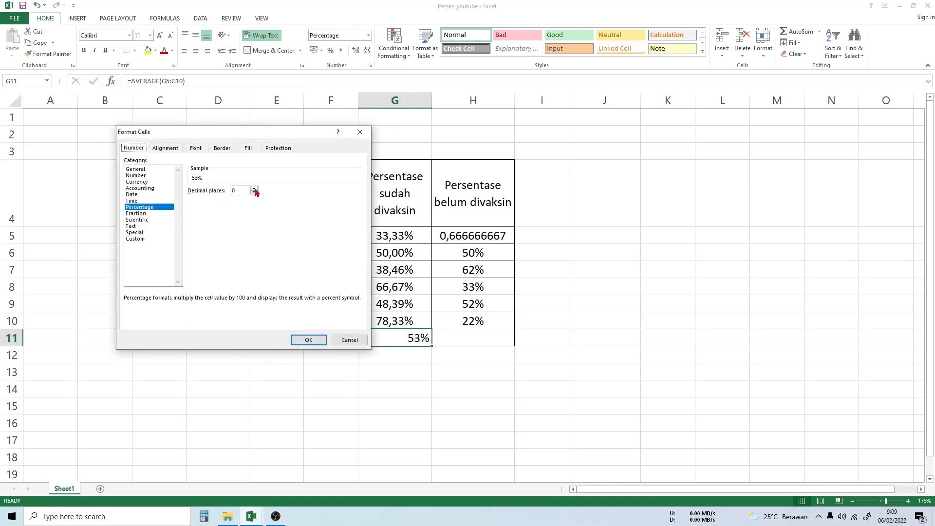
left_click(253, 189)
left_click(254, 189)
left_click(309, 340)
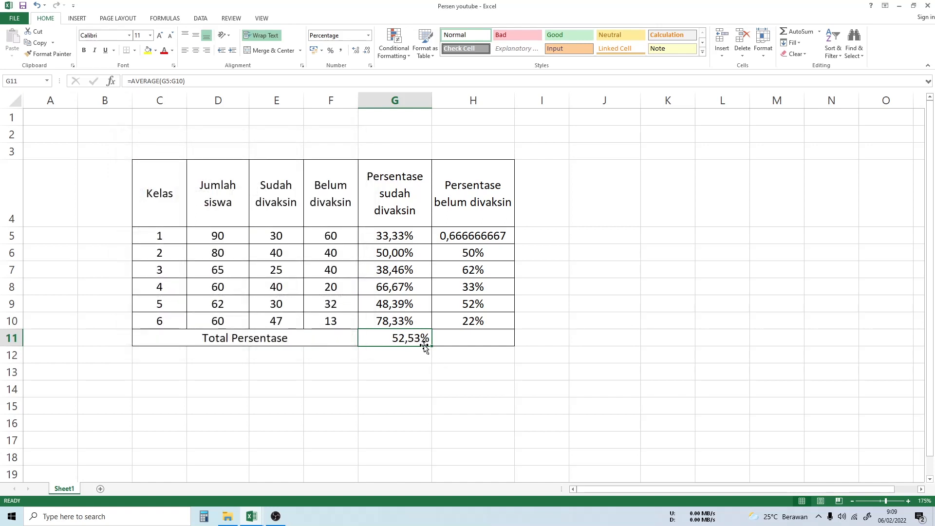
Clear class 1's unvaccinated value in H5 and refill it by extending the formula from H6 upward.
left_click(488, 231)
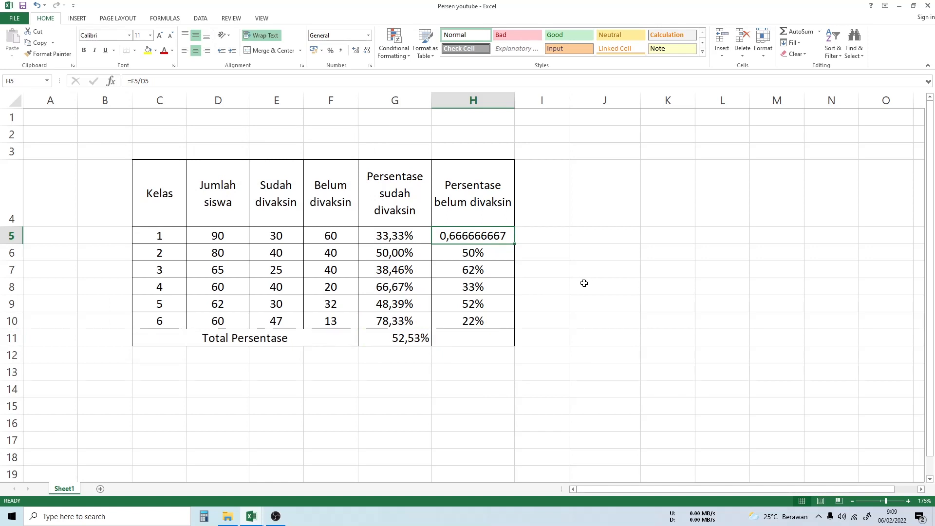
key("Delete")
left_click(509, 254)
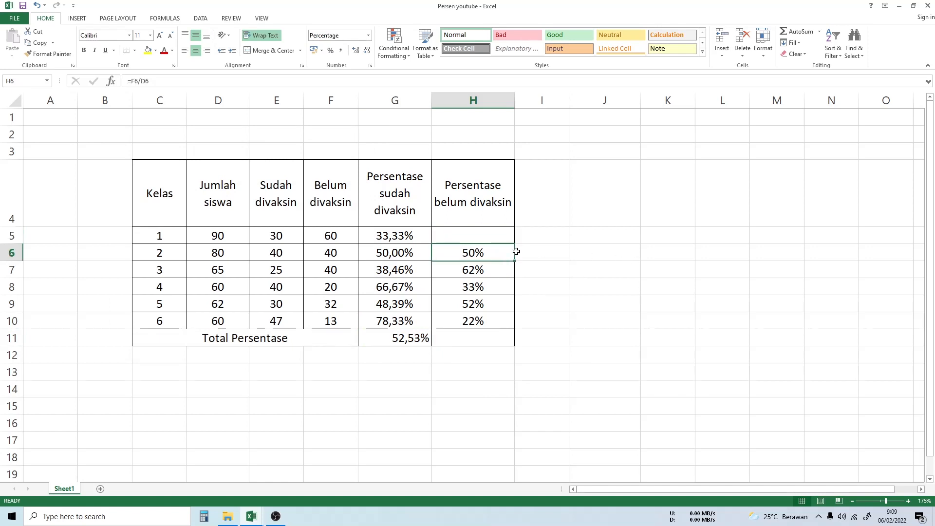
left_click_drag(515, 261, 513, 229)
left_click(579, 266)
Fill the average formula from G11 across to H11 for the unvaccinated column.
left_click(507, 342)
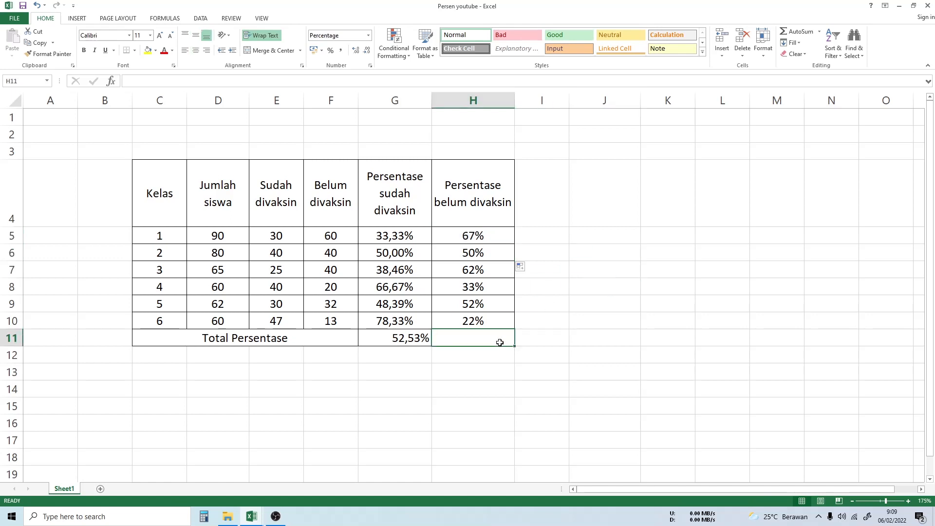
left_click(410, 340)
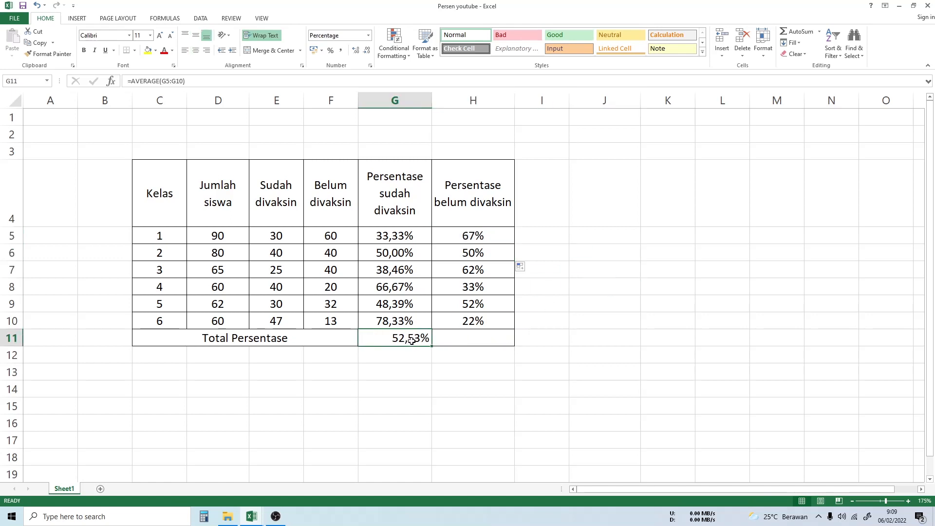
left_click_drag(432, 345, 501, 344)
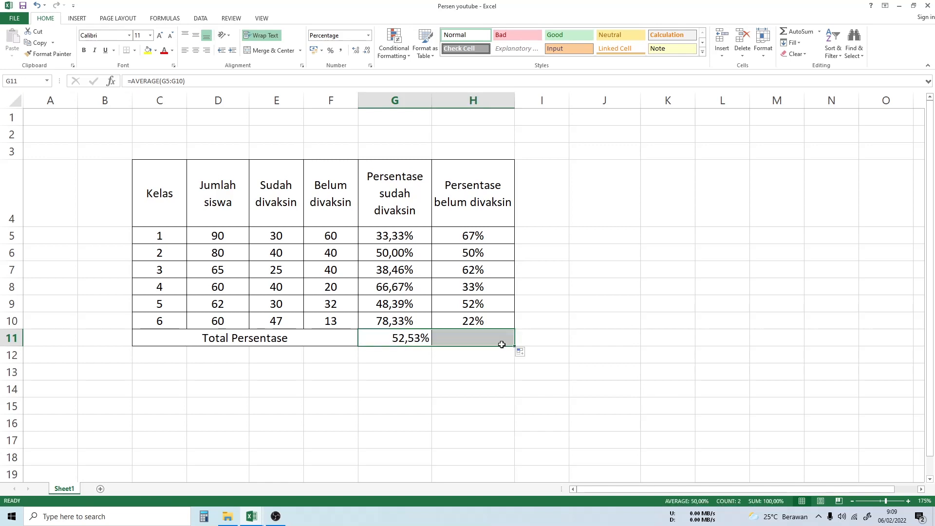
left_click(603, 359)
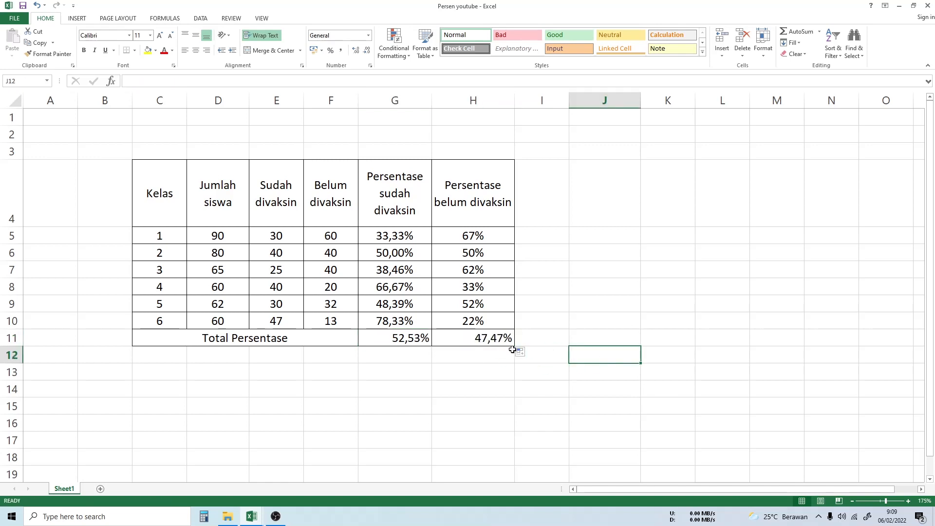